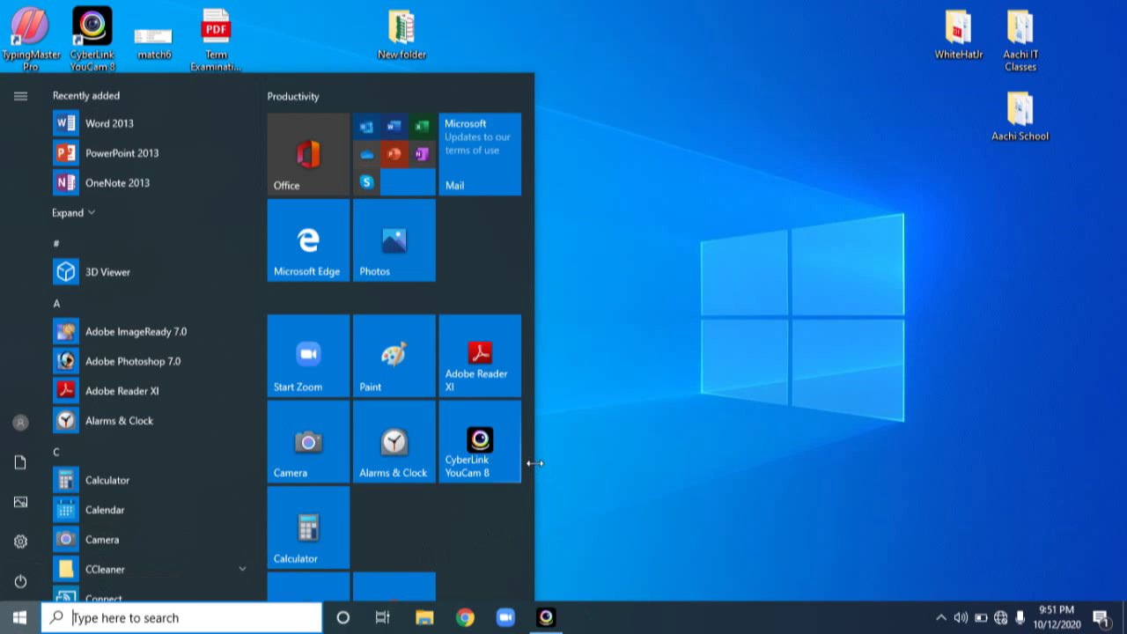
Step: Scroll the Start menu tiles down until the PowerPoint 2013 tile shows
{"action": "left_click_drag", "start_coordinate": [530, 452], "coordinate": [526, 524]}
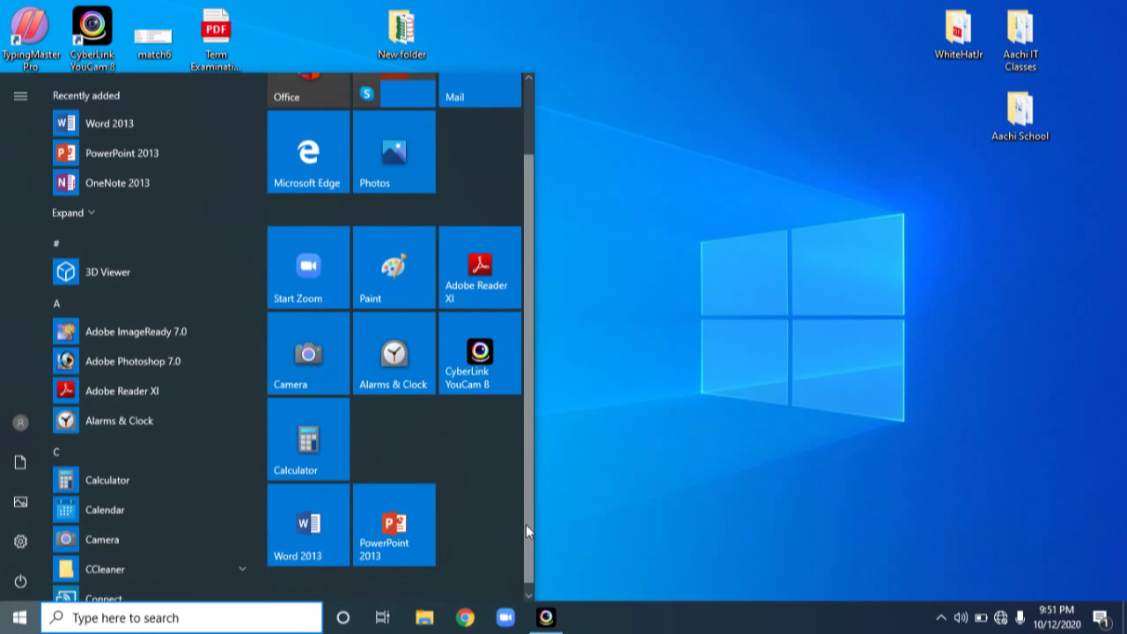
Step: Launch PowerPoint 2013 and create a blank presentation, Presentation1
{"action": "left_click", "coordinate": [412, 532]}
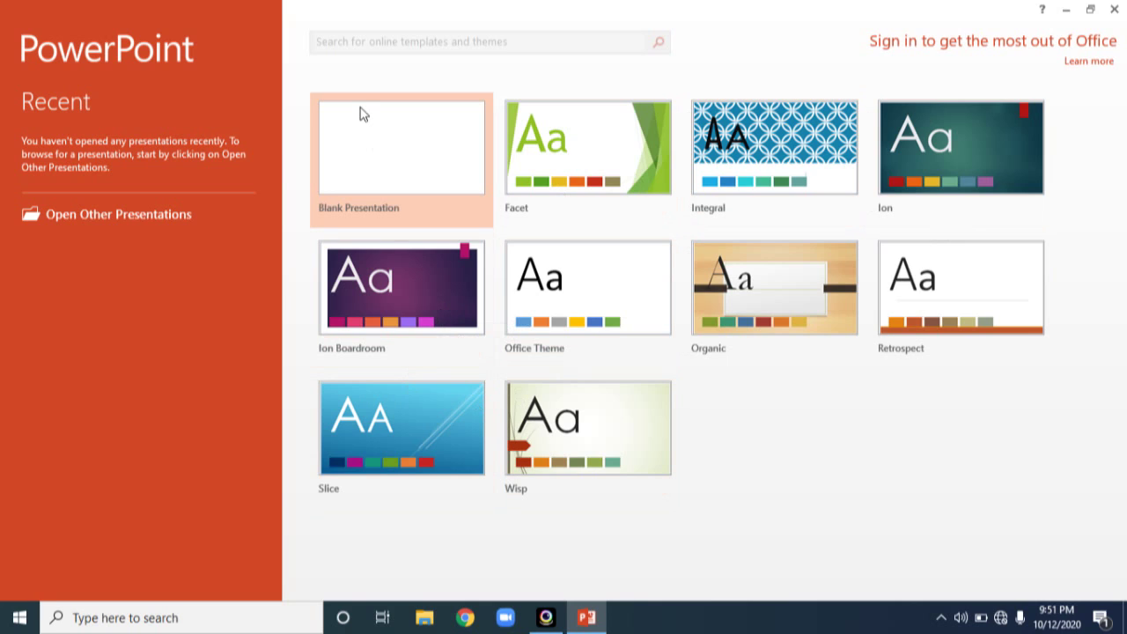
{"action": "left_click", "coordinate": [387, 138]}
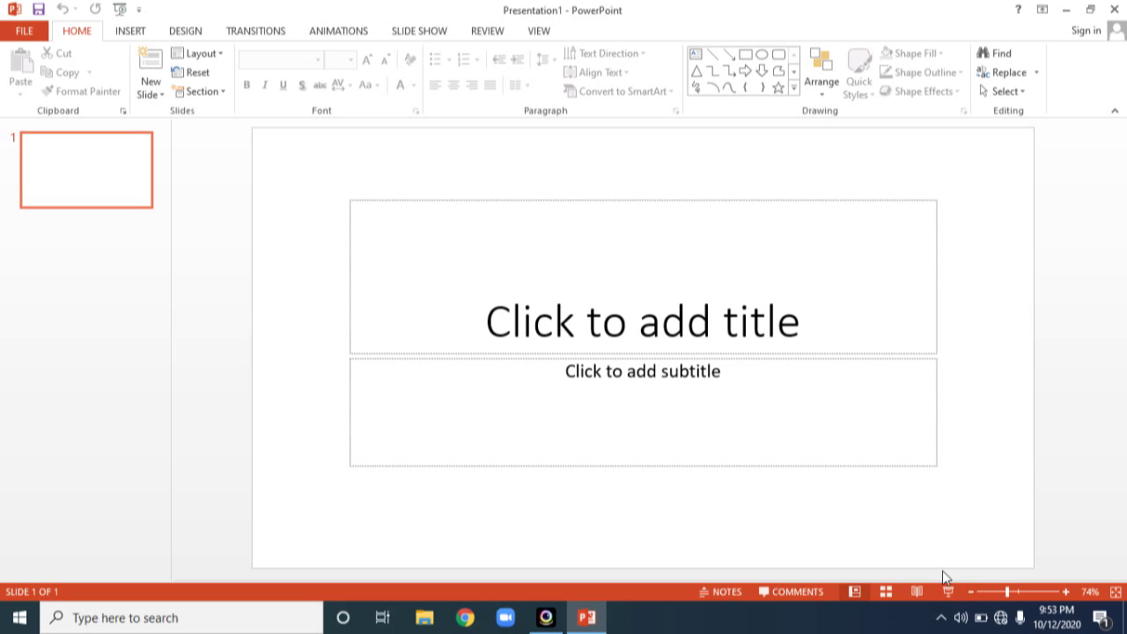
Step: Open the file browser at the Desktop through File > Open > Computer
{"action": "left_click", "coordinate": [39, 35]}
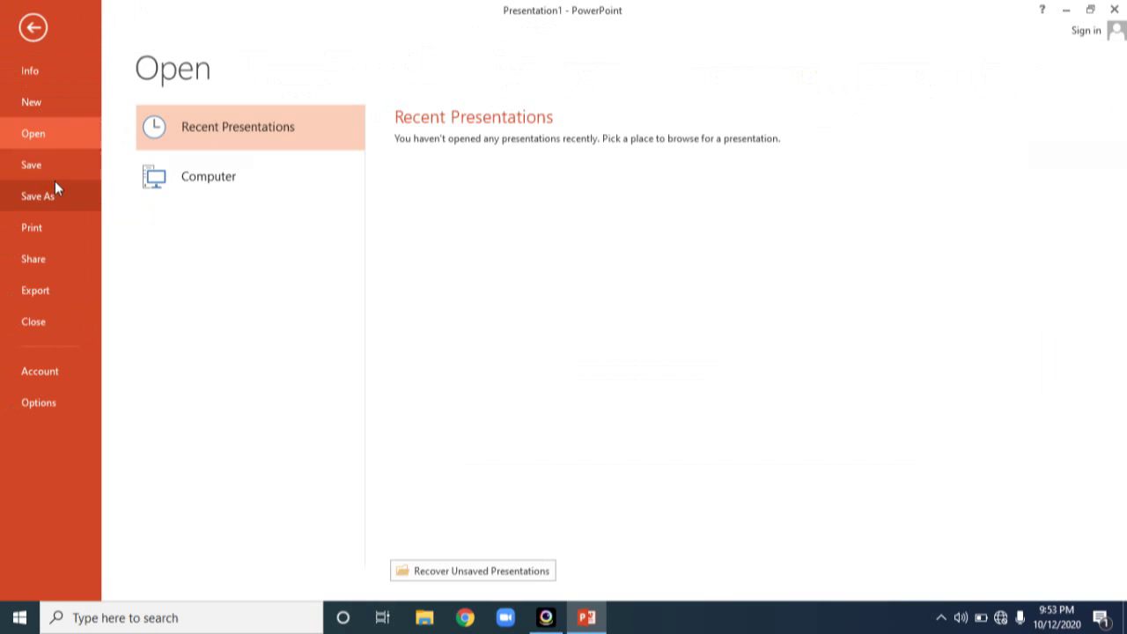
{"action": "left_click", "coordinate": [251, 194]}
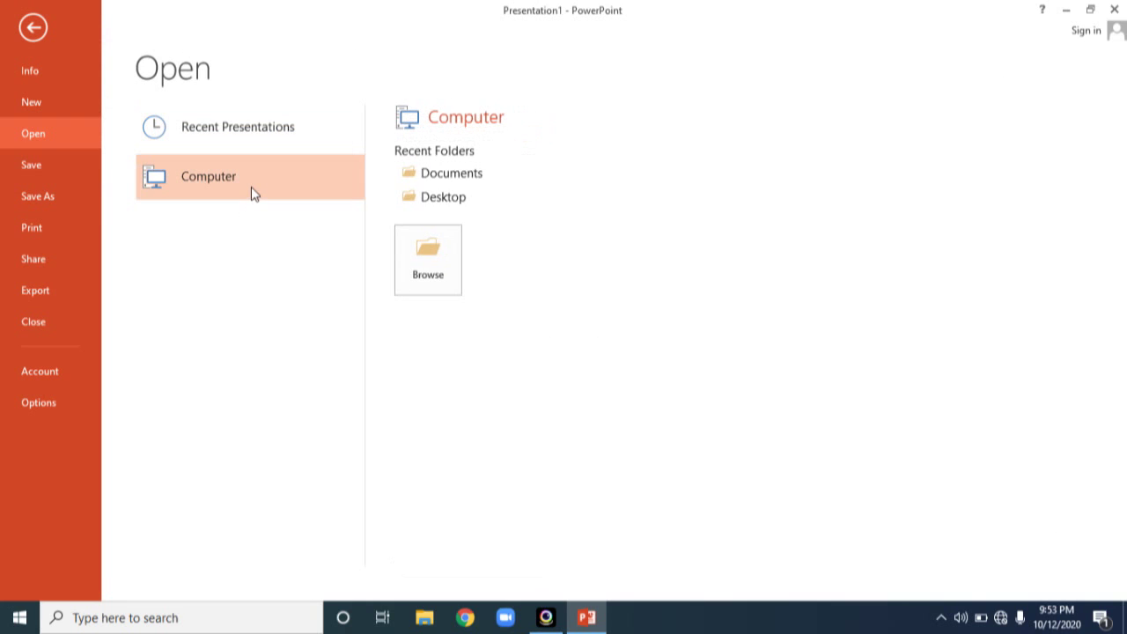
{"action": "left_click", "coordinate": [451, 195]}
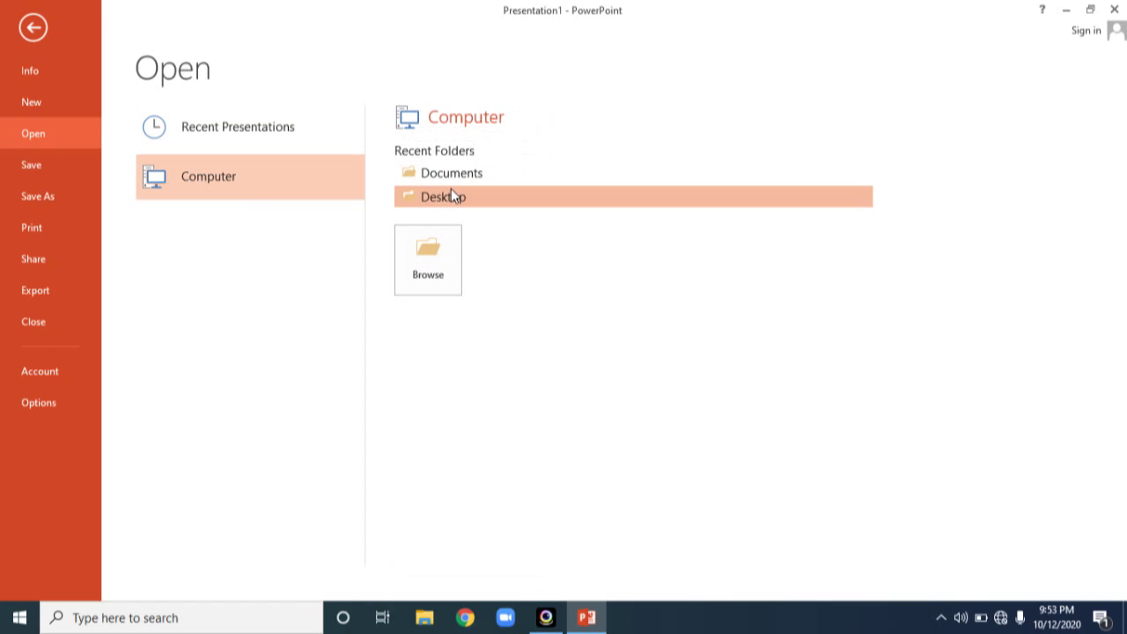
{"action": "left_click", "coordinate": [497, 199]}
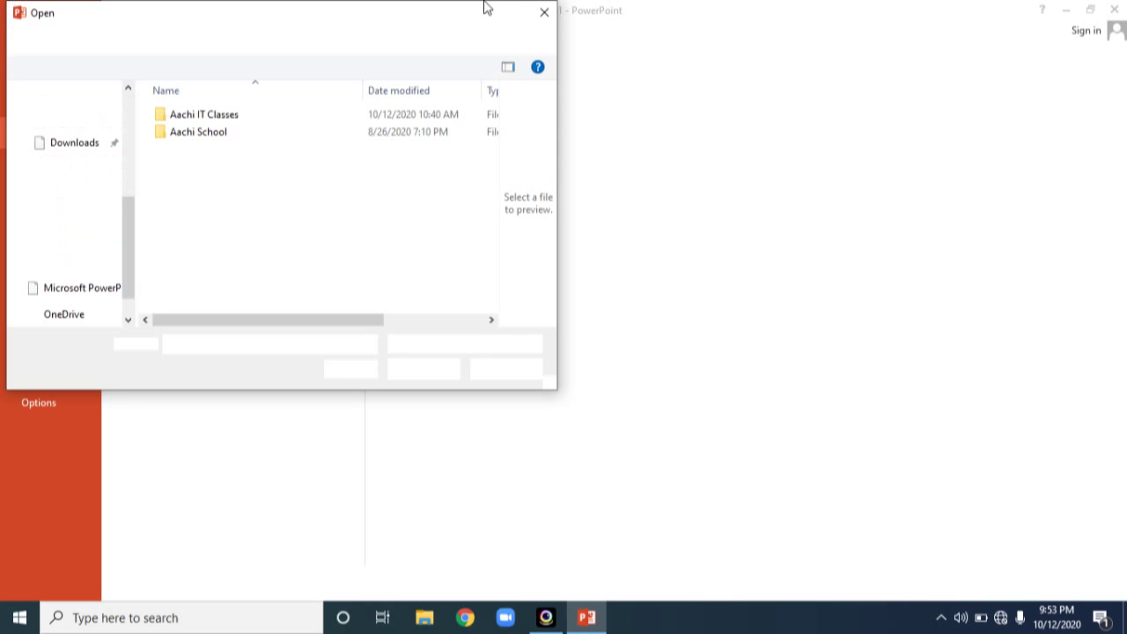
Step: Check the 7 std and 6 std folders, then open Grade 8 - Spread Sheet from 8 std
{"action": "double_click", "coordinate": [224, 118]}
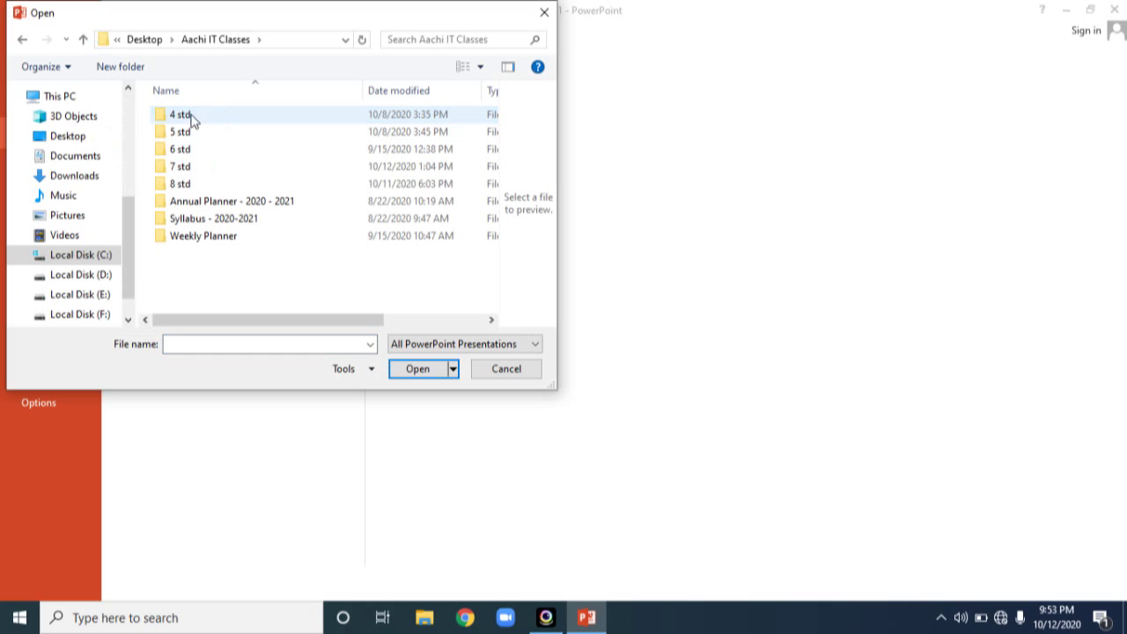
{"action": "double_click", "coordinate": [190, 166]}
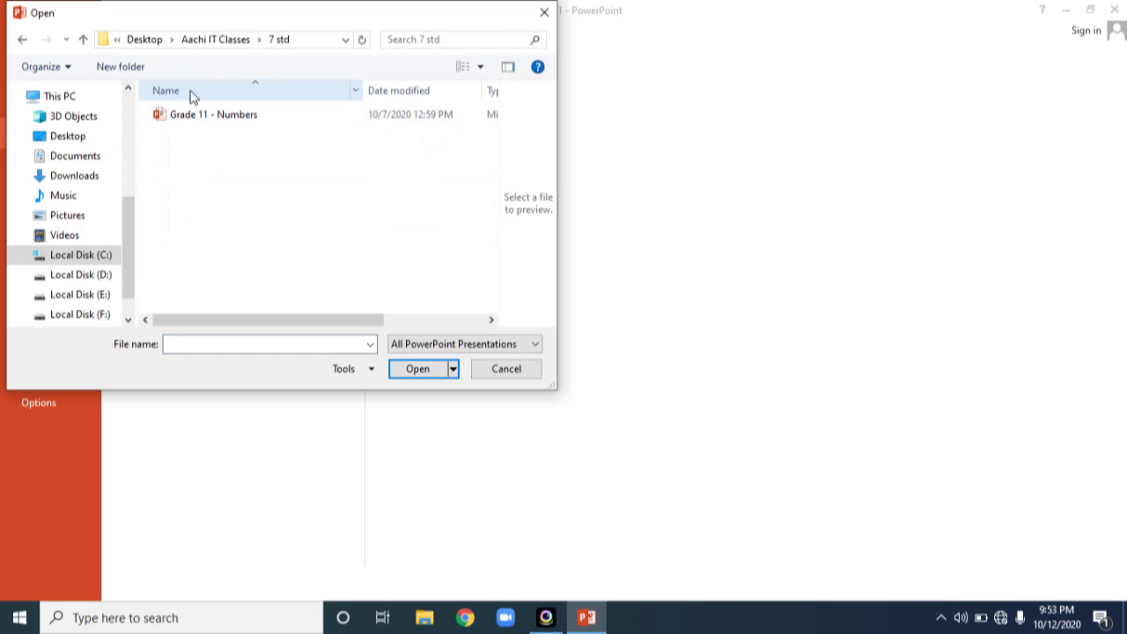
{"action": "left_click", "coordinate": [199, 40]}
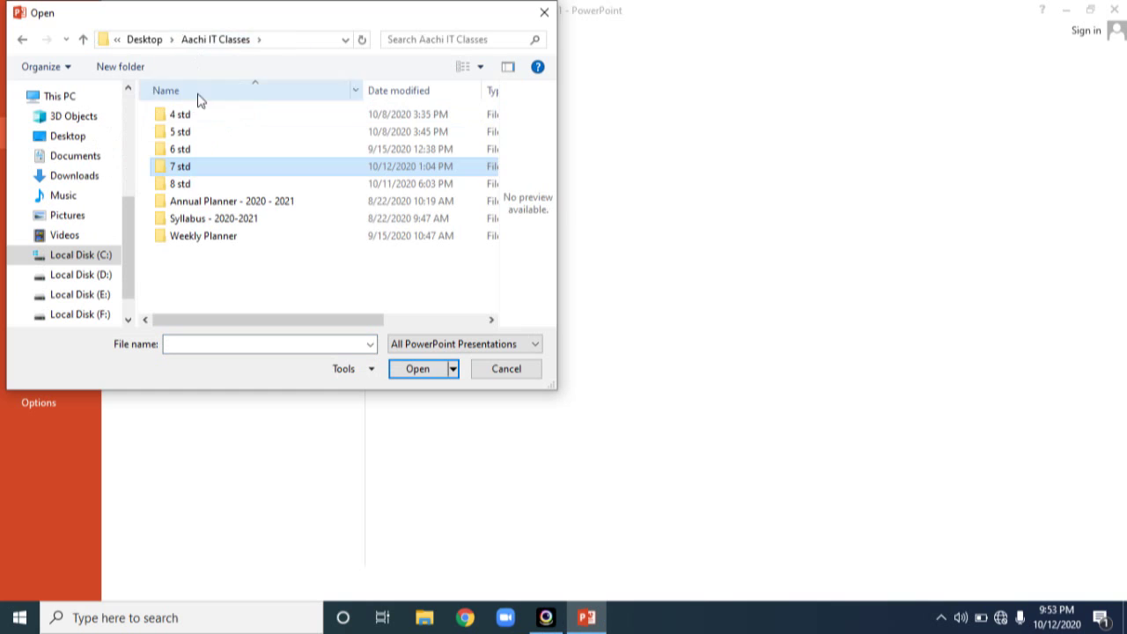
{"action": "double_click", "coordinate": [189, 151]}
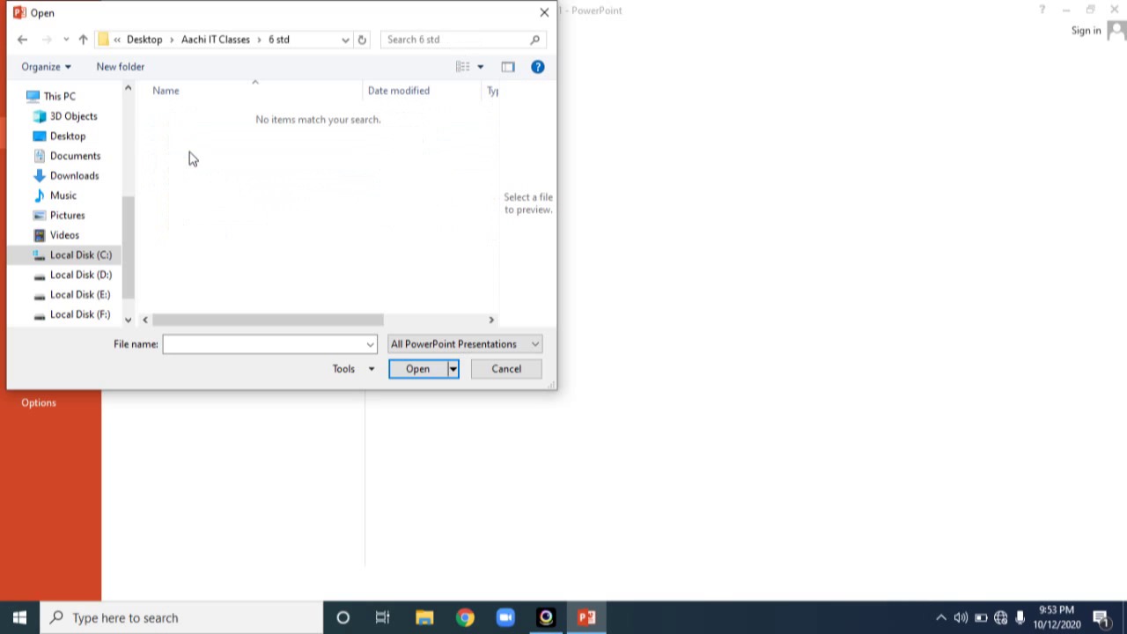
{"action": "left_click", "coordinate": [218, 41]}
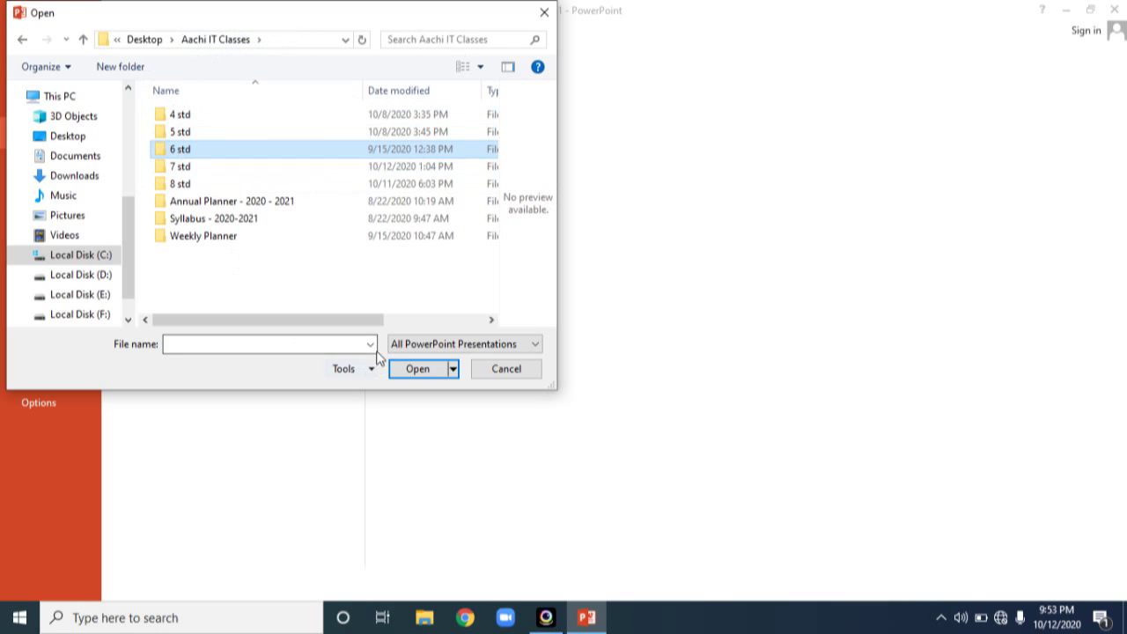
{"action": "double_click", "coordinate": [209, 184]}
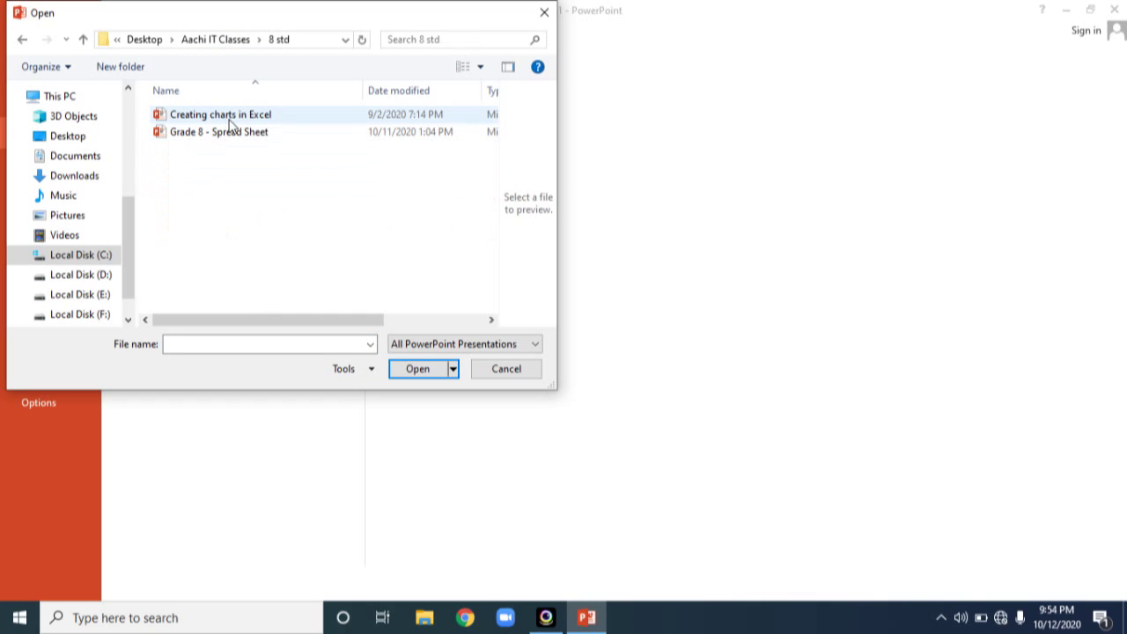
{"action": "left_click", "coordinate": [236, 134]}
{"action": "left_click", "coordinate": [431, 369]}
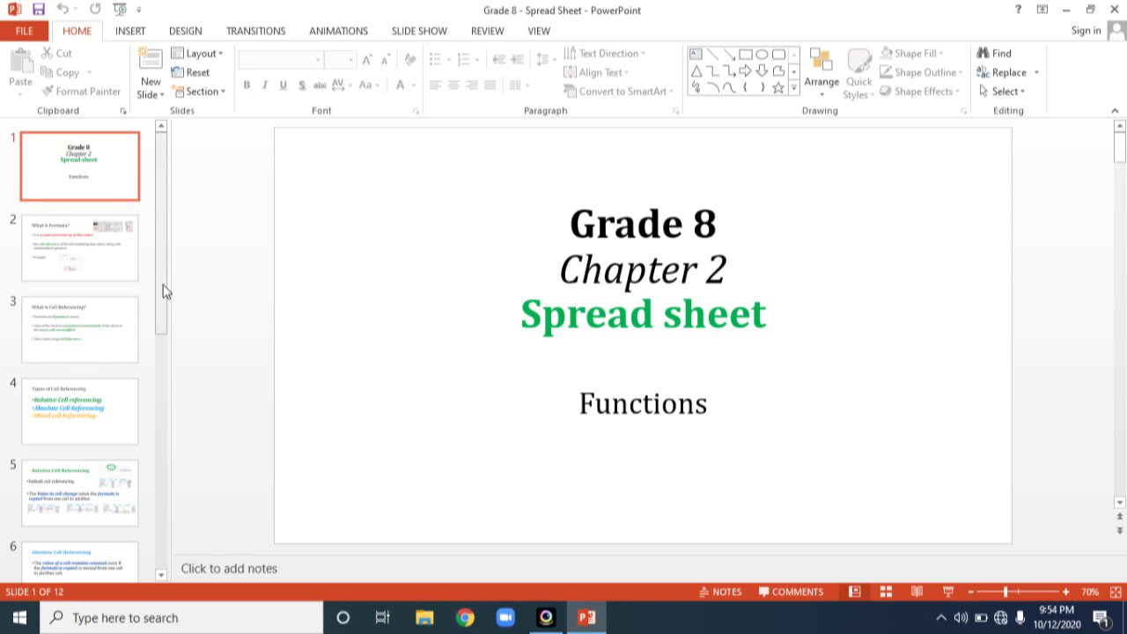
Step: Scroll the slide thumbnails, switch to Outline view and widen the outline pane
{"action": "left_click", "coordinate": [161, 367]}
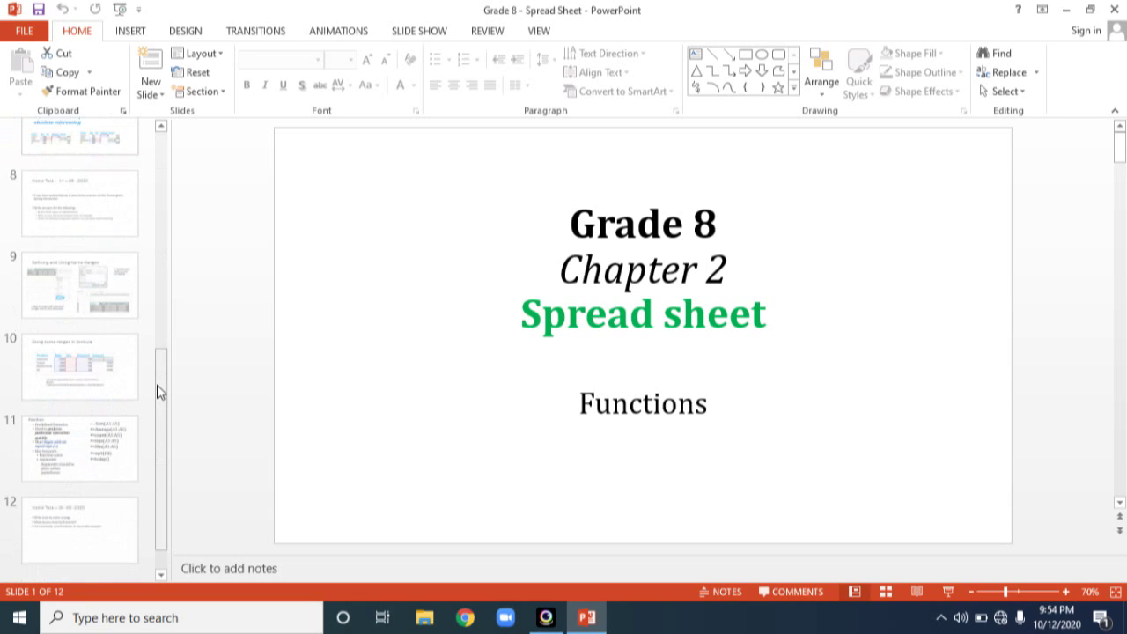
{"action": "left_click_drag", "start_coordinate": [161, 374], "coordinate": [167, 297]}
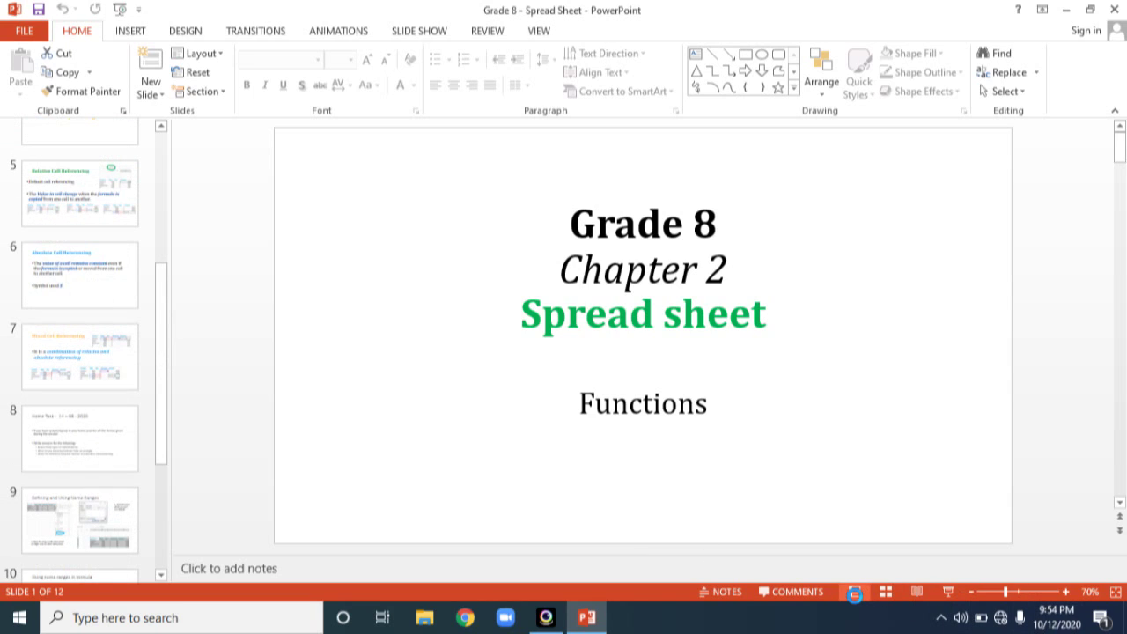
{"action": "left_click_drag", "start_coordinate": [171, 396], "coordinate": [387, 396]}
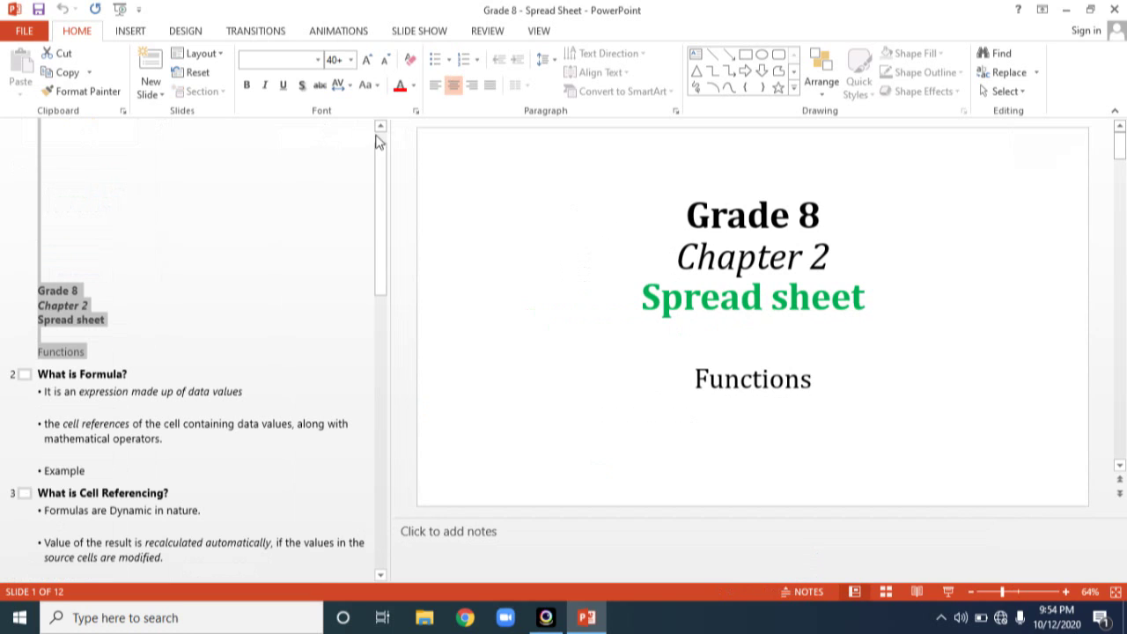
Step: Return to Normal view with thumbnails and bring up the VIEW tab options
{"action": "left_click", "coordinate": [854, 591]}
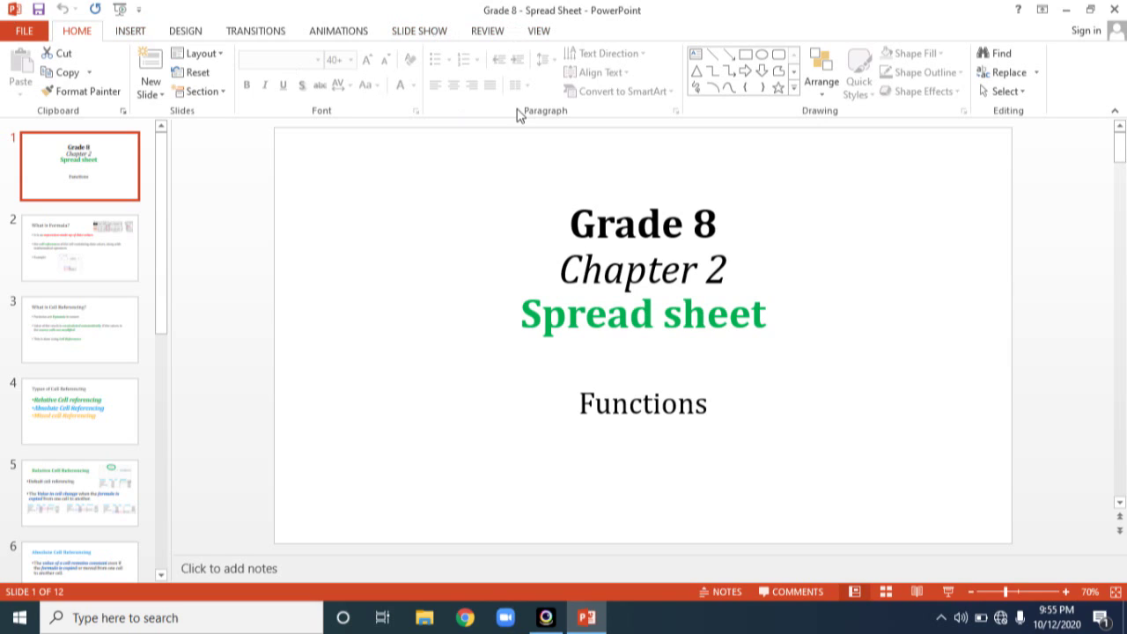
{"action": "left_click", "coordinate": [539, 34]}
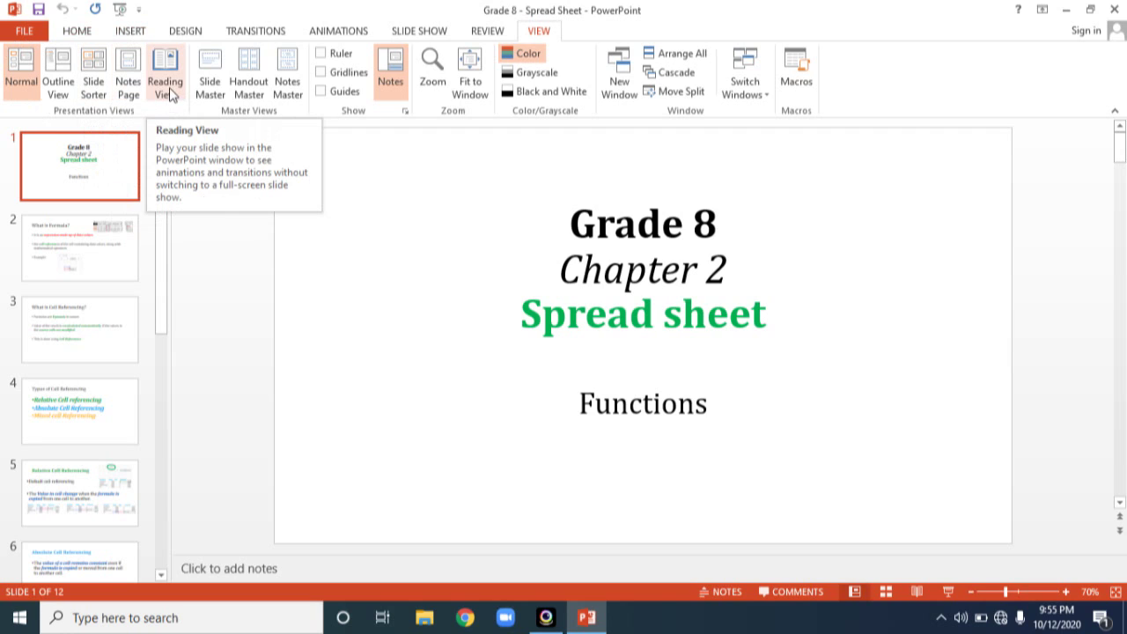
Step: Look over the Slide Show and View options and enlarge the notes area below the slide
{"action": "left_click", "coordinate": [418, 33]}
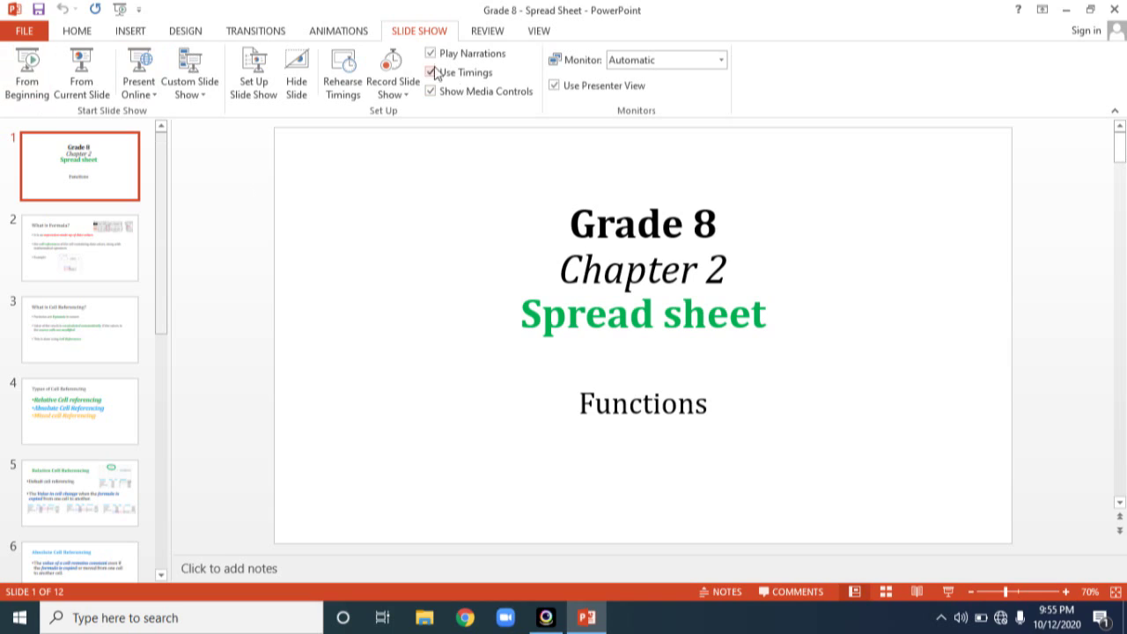
{"action": "left_click", "coordinate": [540, 32]}
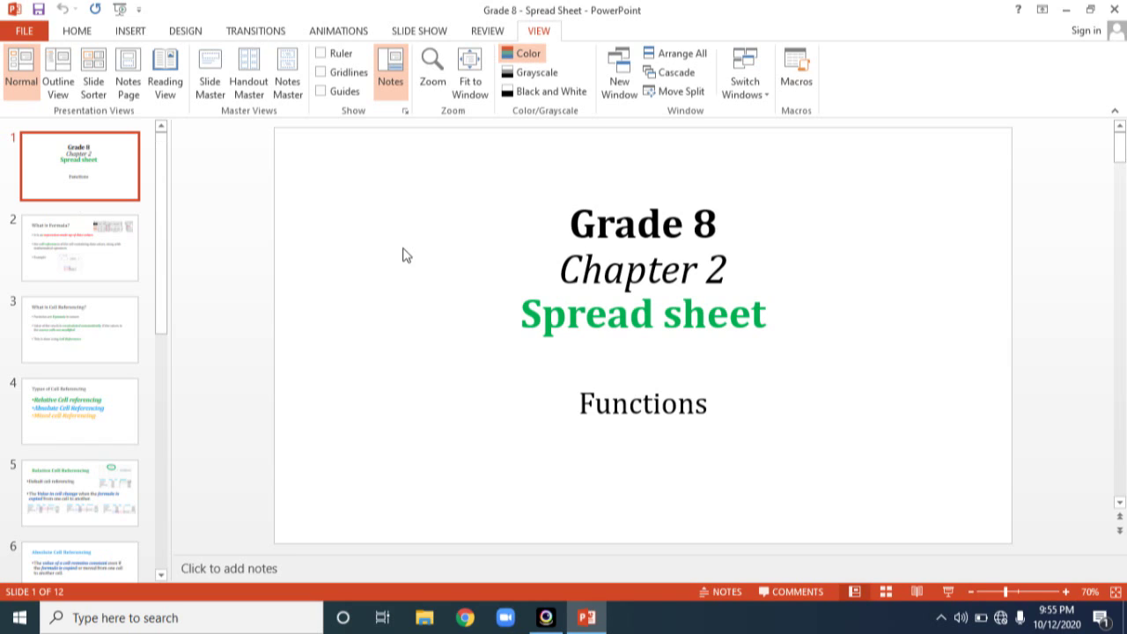
{"action": "left_click_drag", "start_coordinate": [238, 555], "coordinate": [239, 506]}
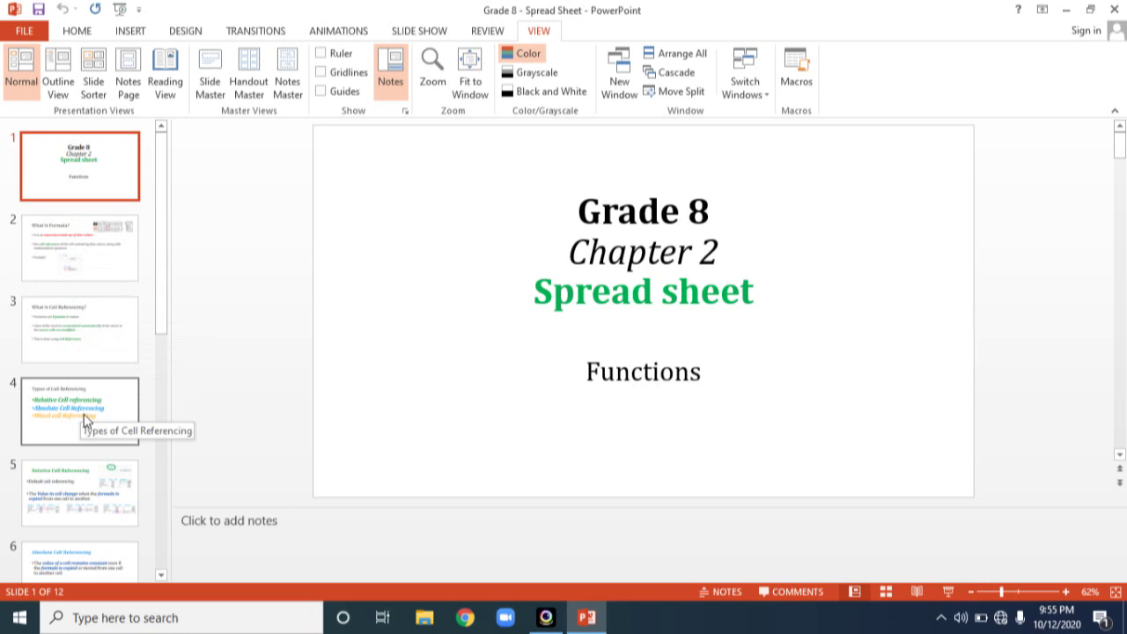
Step: Browse slides 5 to 8, settle on slide 7 Mixed Cell Referencing and select its text
{"action": "left_click_drag", "start_coordinate": [163, 329], "coordinate": [151, 455]}
{"action": "left_click", "coordinate": [97, 368]}
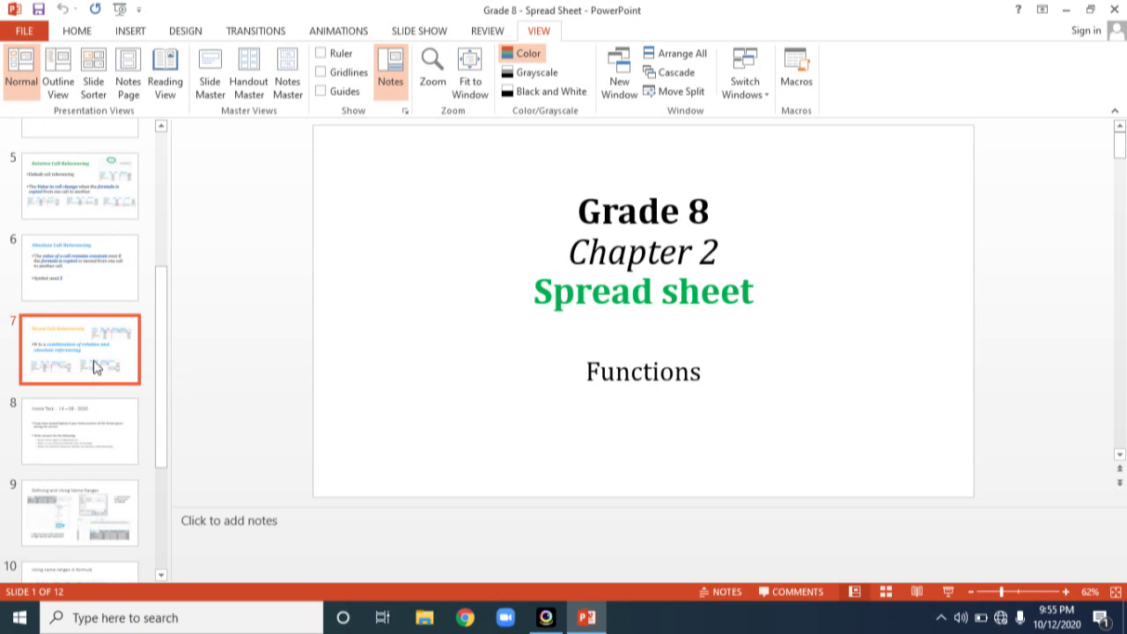
{"action": "left_click", "coordinate": [96, 294]}
{"action": "left_click", "coordinate": [104, 220]}
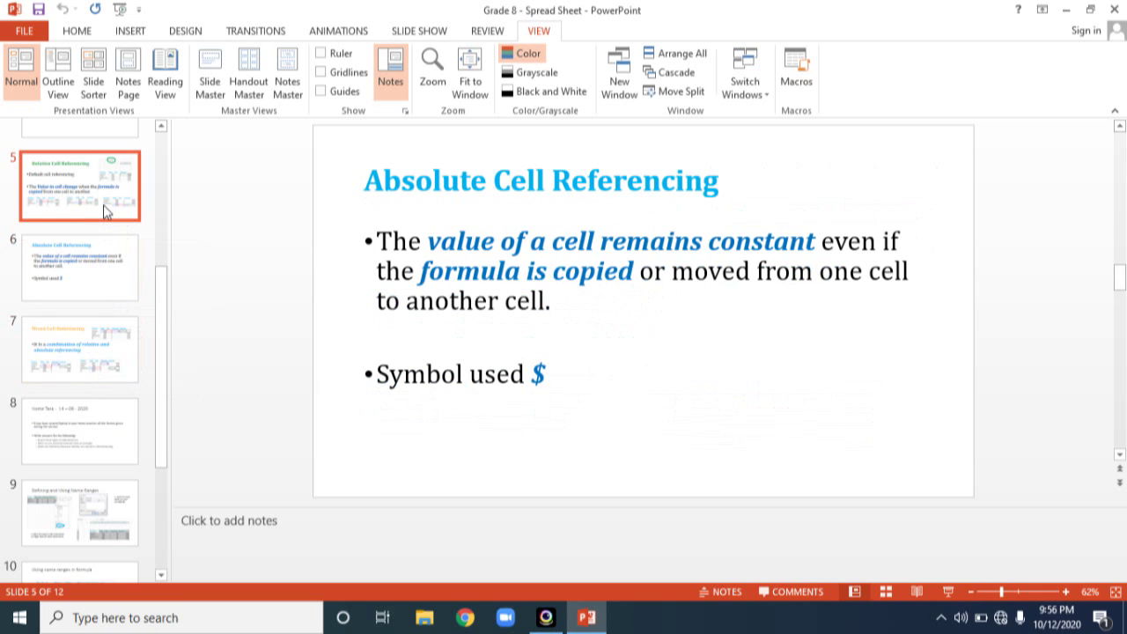
{"action": "left_click", "coordinate": [91, 453]}
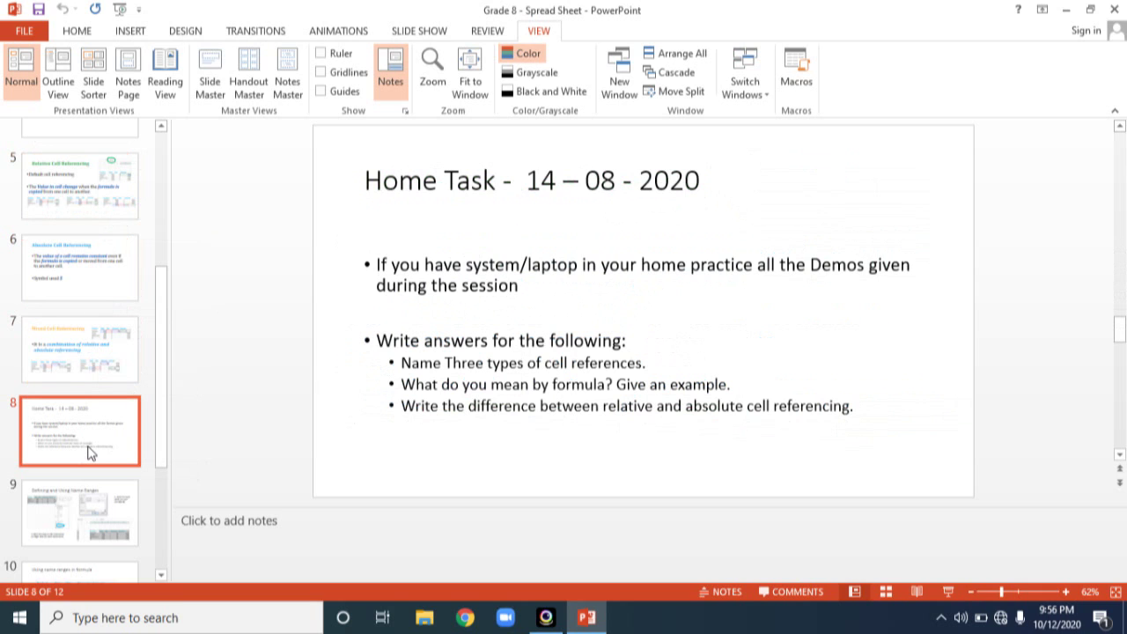
{"action": "left_click", "coordinate": [97, 368]}
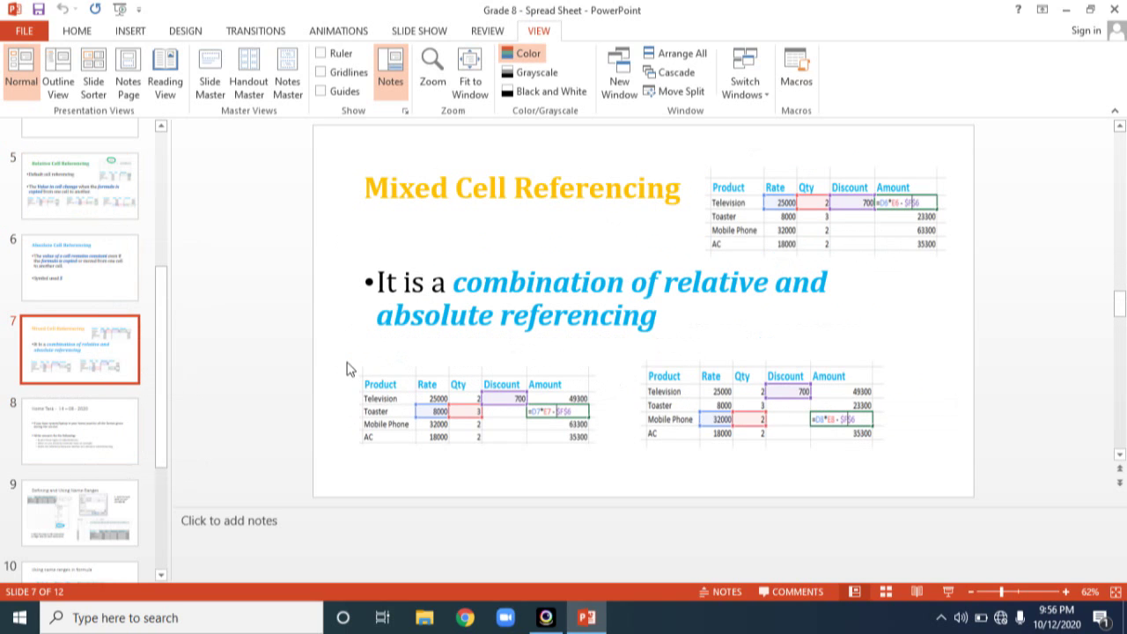
{"action": "left_click", "coordinate": [597, 314]}
{"action": "left_click", "coordinate": [593, 223]}
{"action": "left_click", "coordinate": [575, 188]}
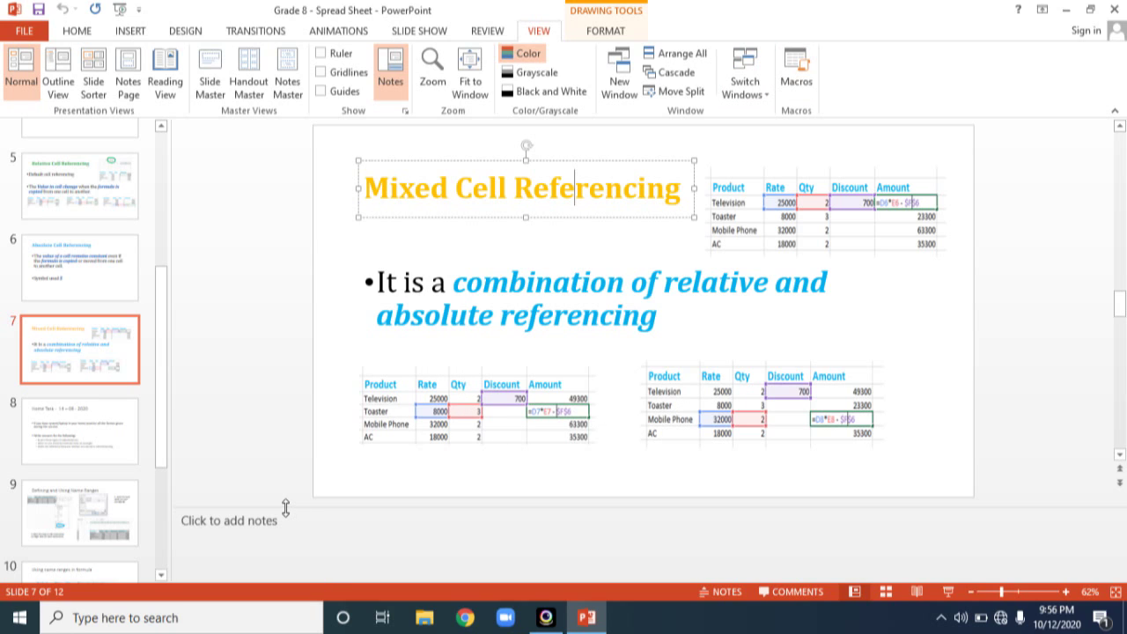
Step: Enlarge the speaker notes pane under slide 7 and place the cursor in it
{"action": "left_click_drag", "start_coordinate": [286, 509], "coordinate": [285, 485]}
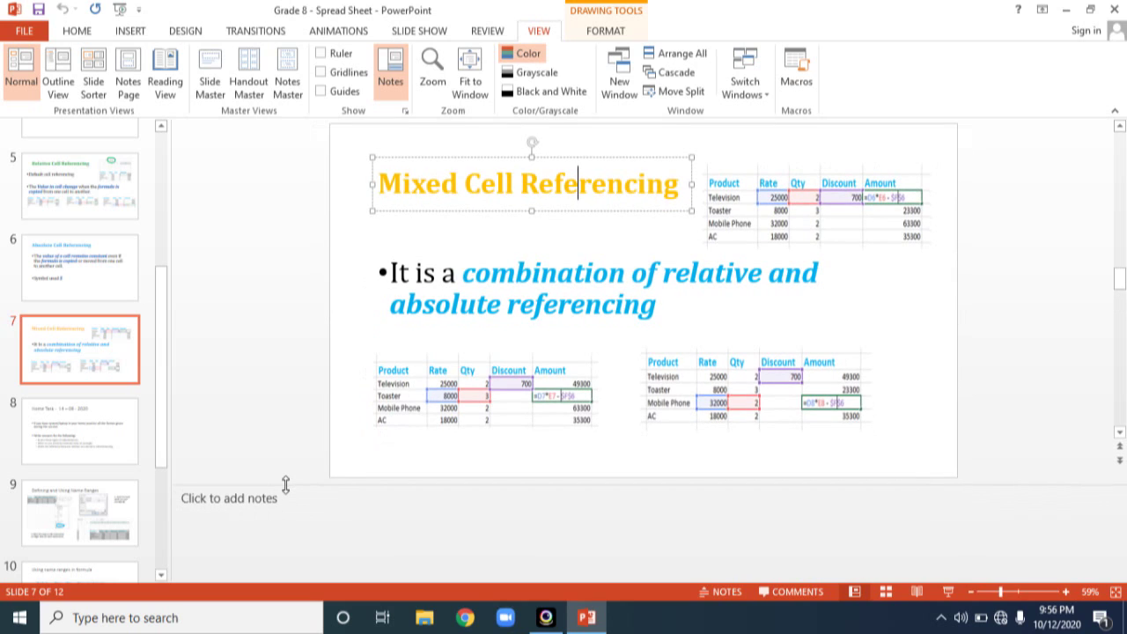
{"action": "left_click", "coordinate": [286, 490]}
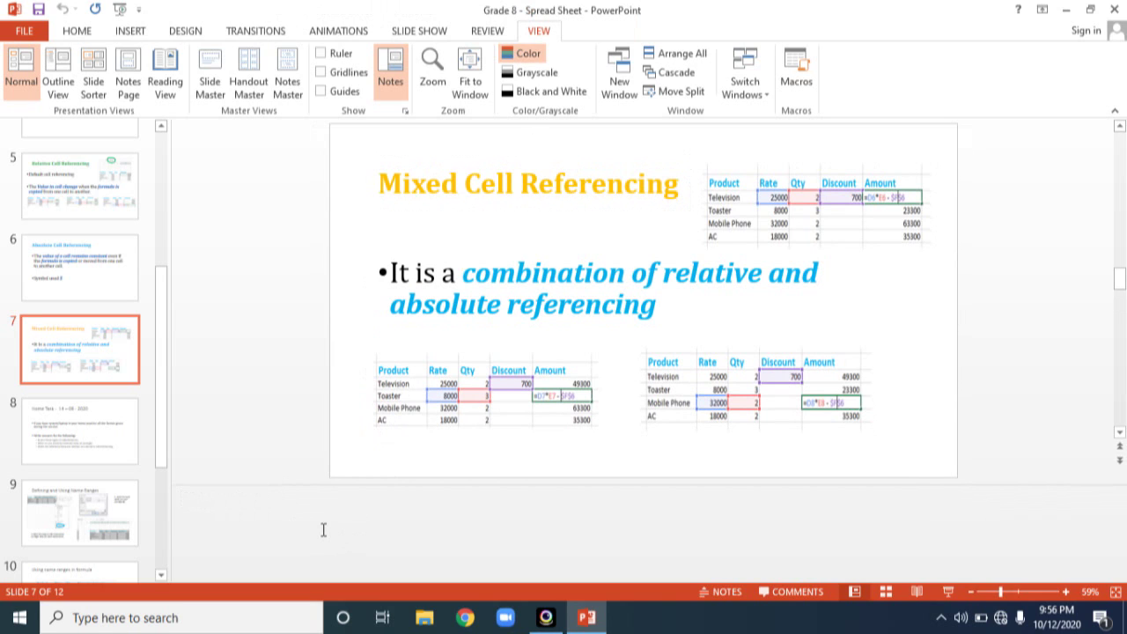
Step: In Slide Sorter, scroll to the top, open slide 2 'What is Formula?', then return to the grid
{"action": "left_click", "coordinate": [94, 66]}
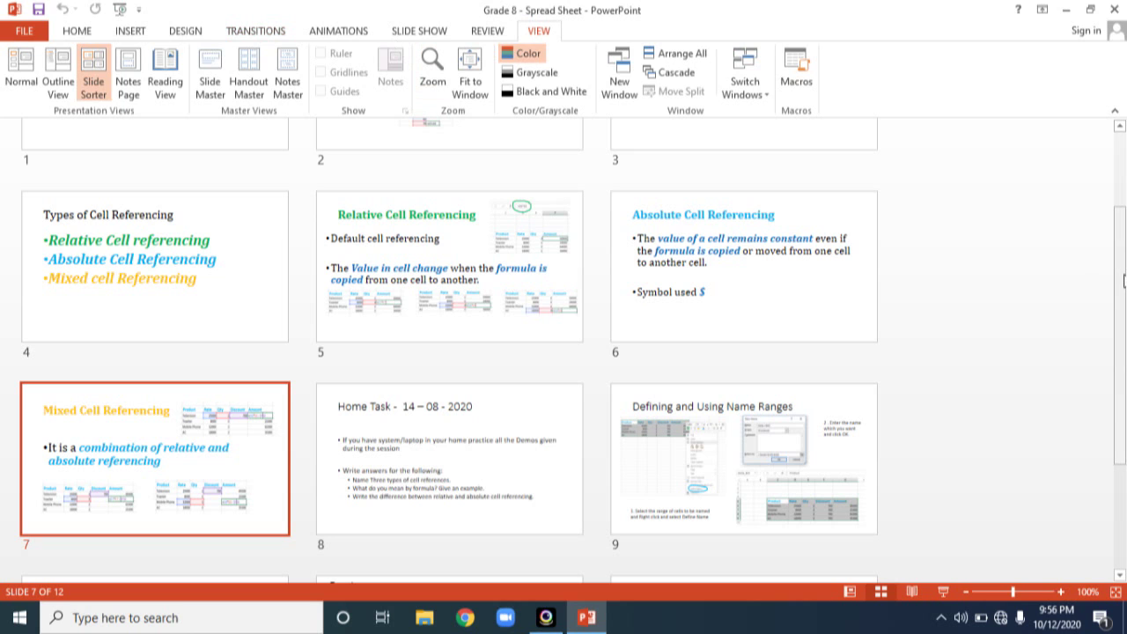
{"action": "left_click_drag", "start_coordinate": [1124, 280], "coordinate": [1115, 203]}
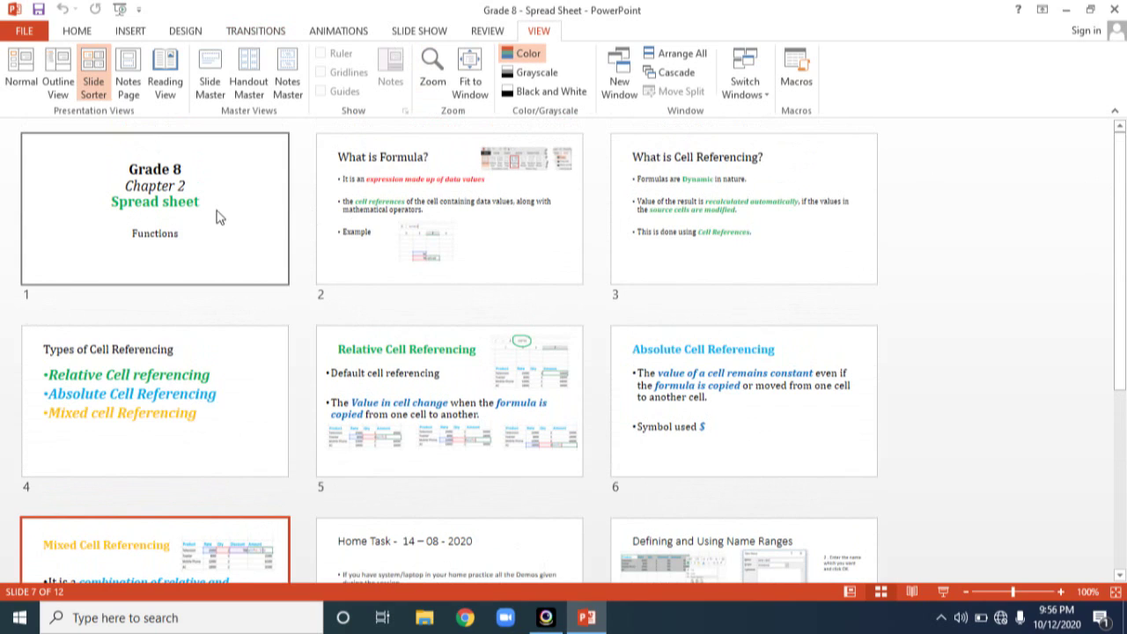
{"action": "left_click", "coordinate": [630, 262]}
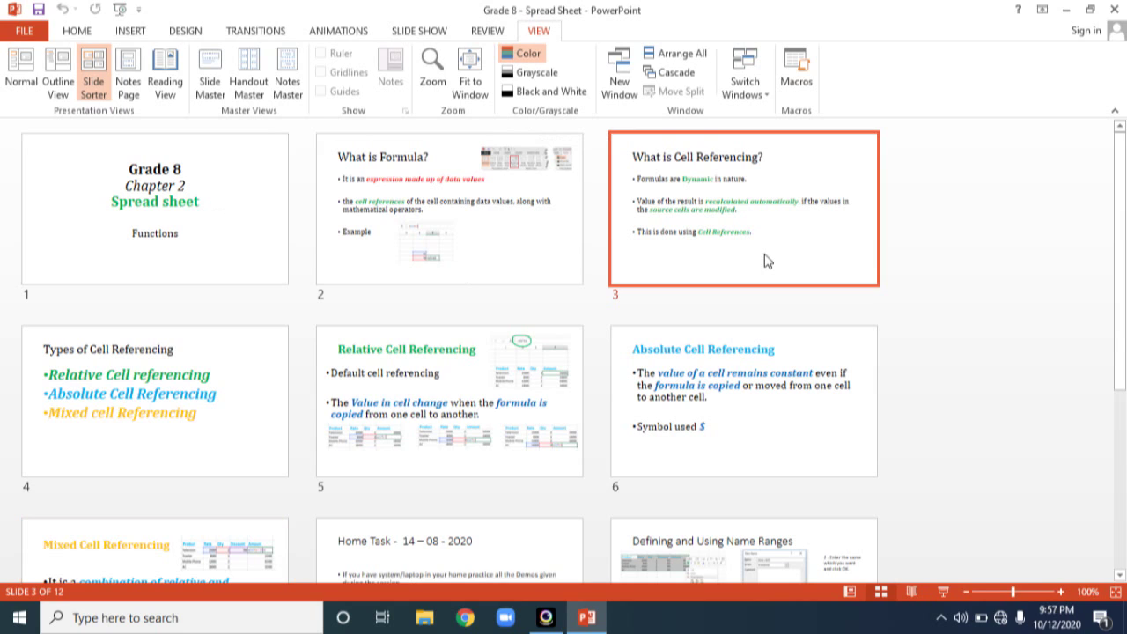
{"action": "left_click", "coordinate": [546, 249]}
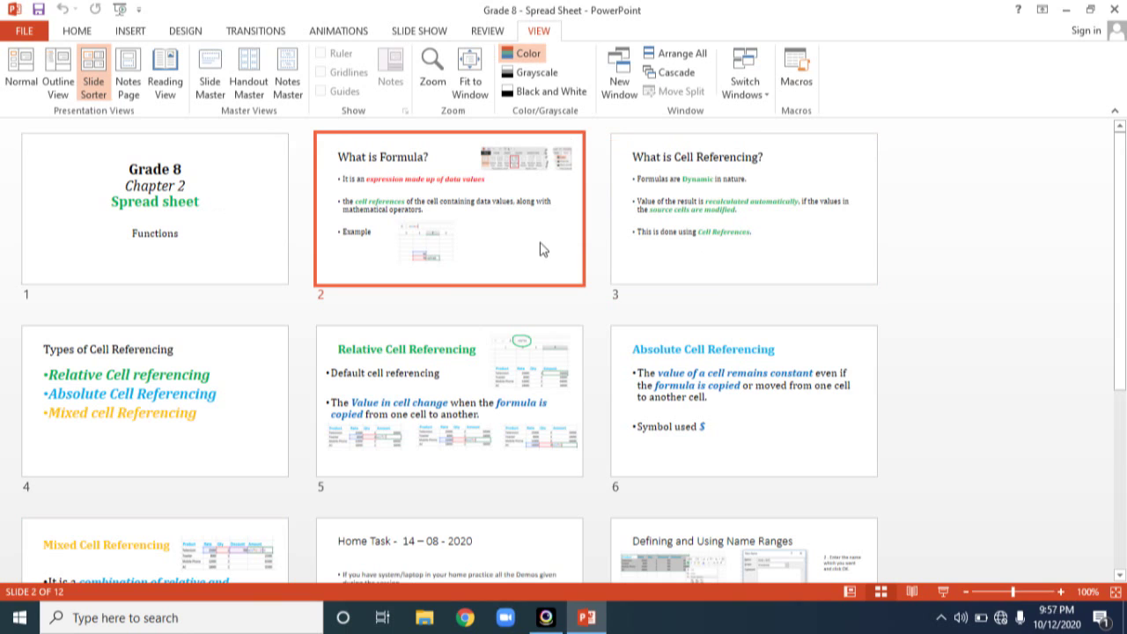
{"action": "double_click", "coordinate": [485, 207]}
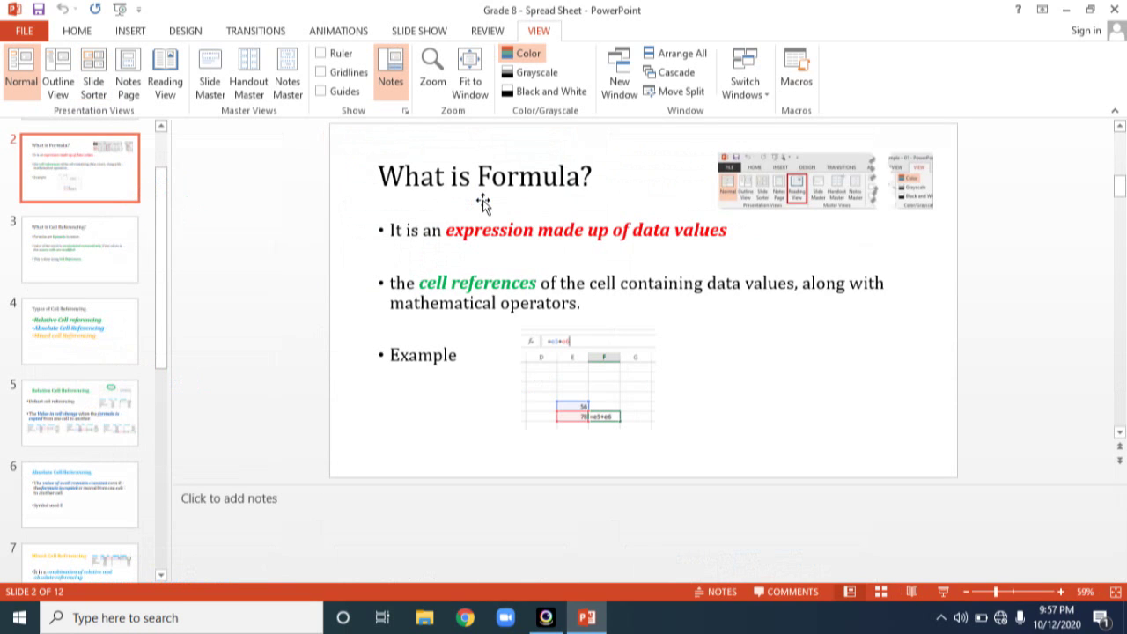
{"action": "left_click", "coordinate": [880, 592]}
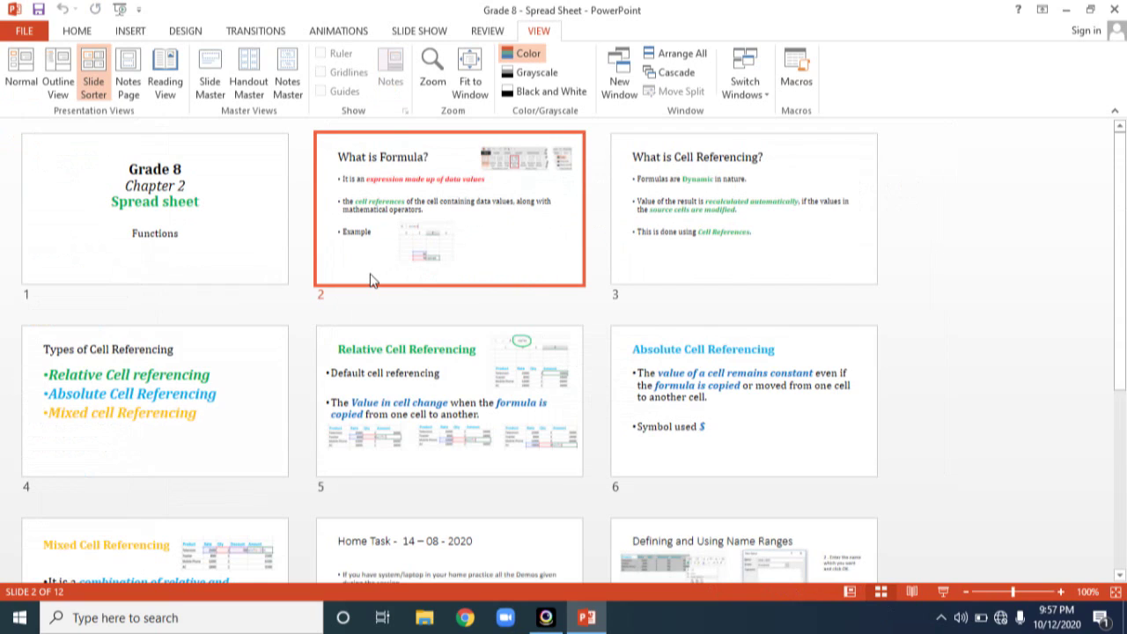
{"action": "left_click", "coordinate": [214, 243]}
{"action": "left_click", "coordinate": [653, 280]}
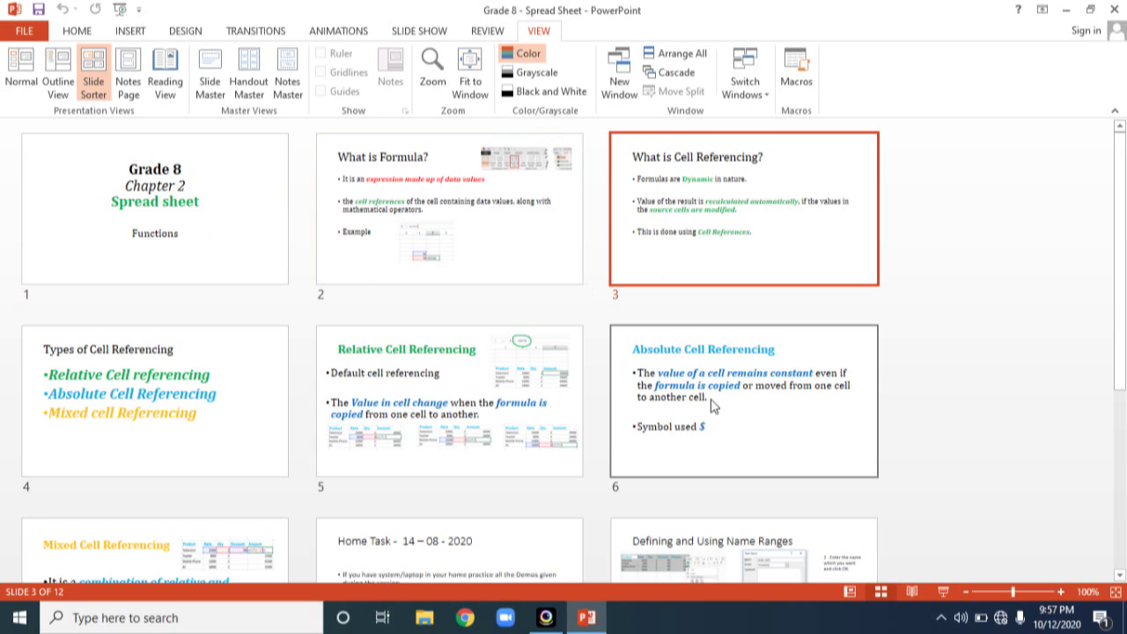
{"action": "left_click", "coordinate": [528, 434]}
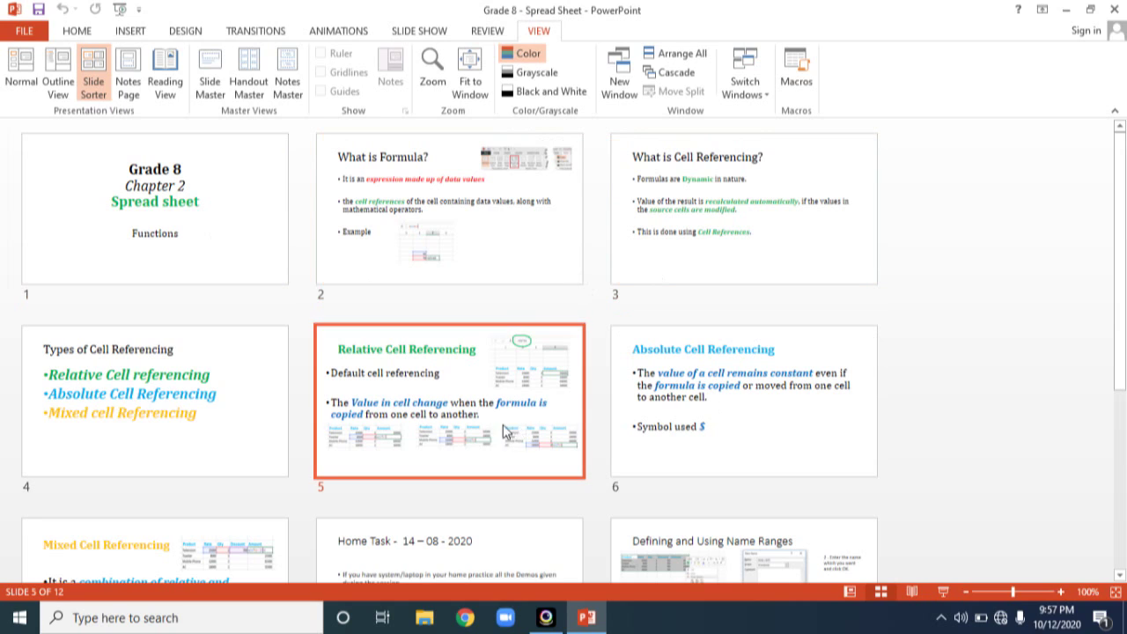
{"action": "left_click", "coordinate": [183, 446]}
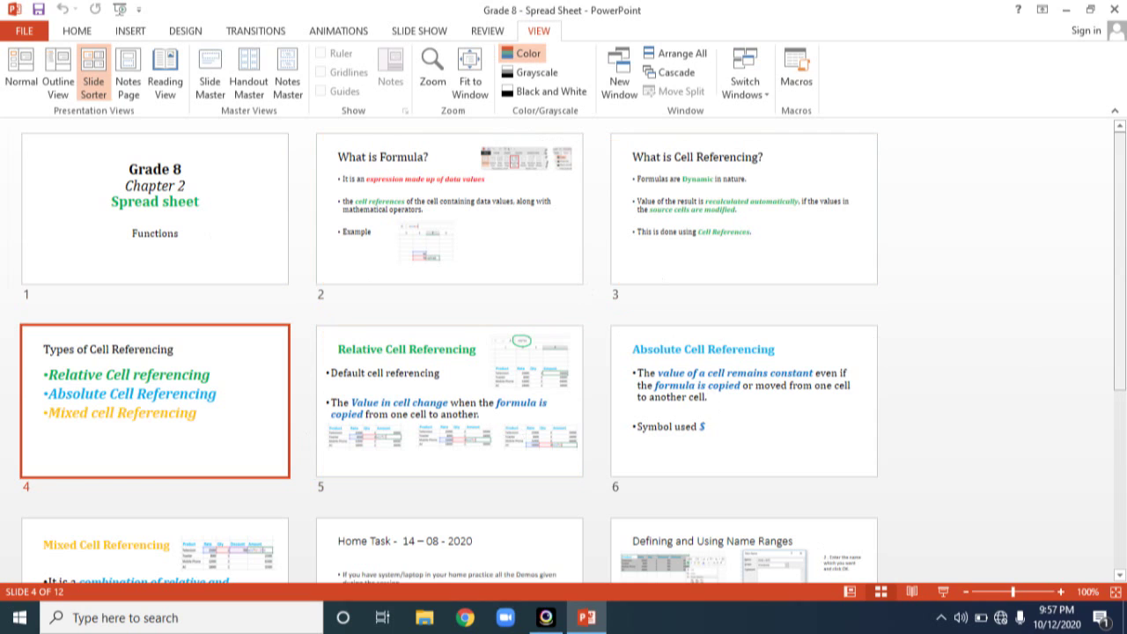
{"action": "mouse_move", "coordinate": [1124, 290]}
{"action": "left_mouse_down"}
{"action": "mouse_move", "coordinate": [1123, 360]}
{"action": "mouse_move", "coordinate": [1124, 291]}
{"action": "left_mouse_up"}
{"action": "mouse_move", "coordinate": [1122, 214]}
{"action": "left_mouse_down"}
{"action": "mouse_move", "coordinate": [1121, 363]}
{"action": "mouse_move", "coordinate": [1114, 208]}
{"action": "left_mouse_up"}
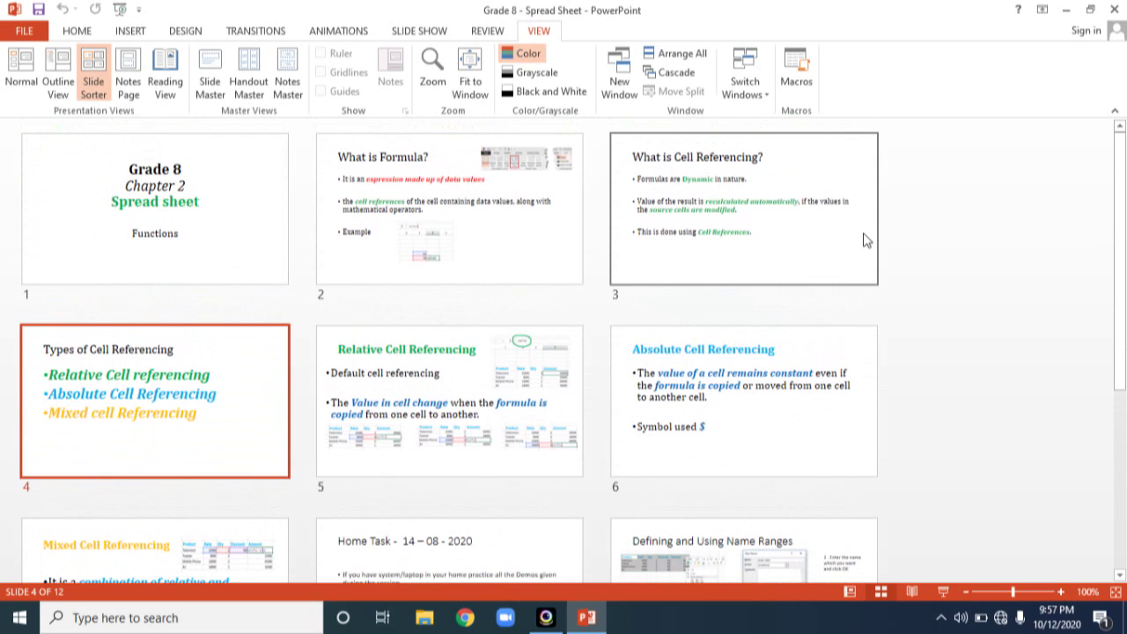
{"action": "left_click", "coordinate": [766, 258]}
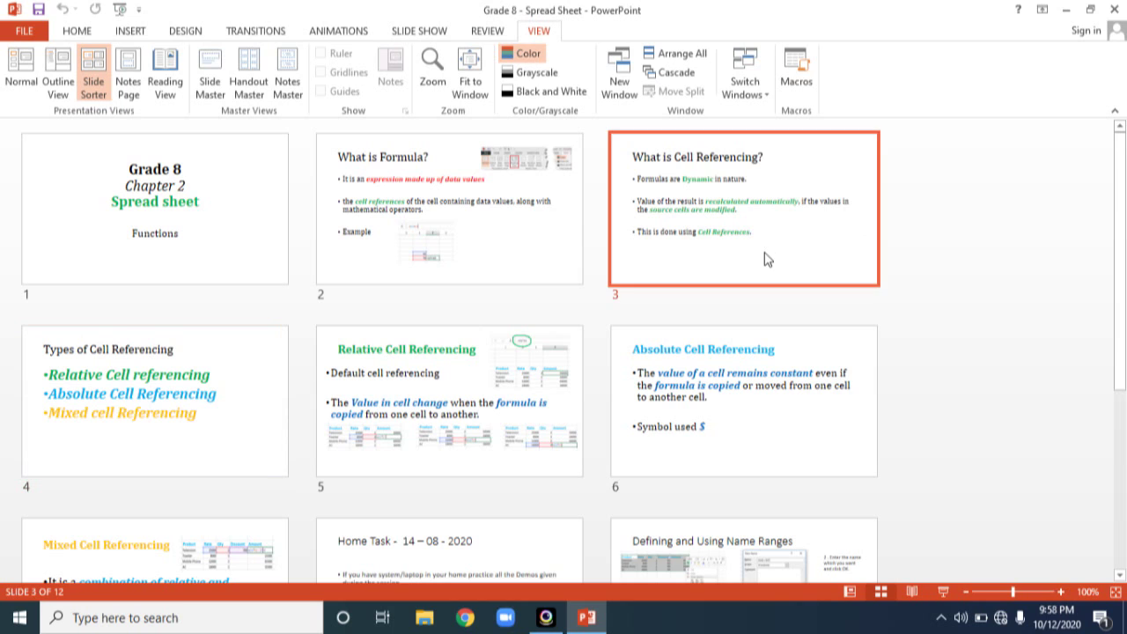
Step: Move 'What is Cell Referencing?' to slide 2 and 'What is Formula?' after Relative Cell Referencing
{"action": "left_click_drag", "start_coordinate": [766, 258], "coordinate": [480, 256]}
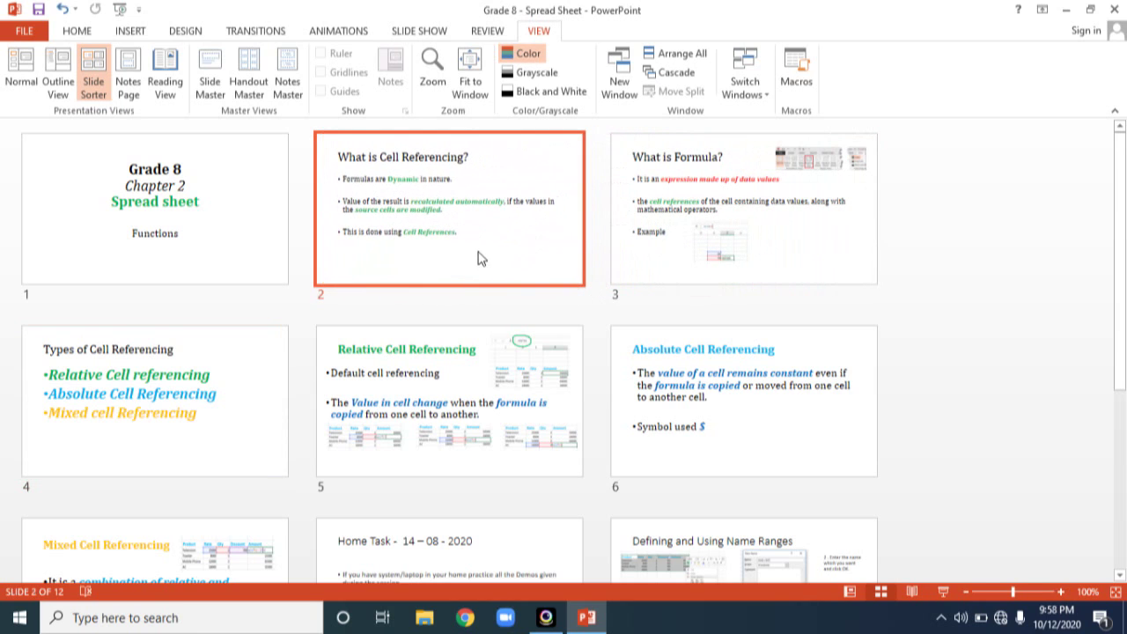
{"action": "left_click_drag", "start_coordinate": [683, 274], "coordinate": [402, 467]}
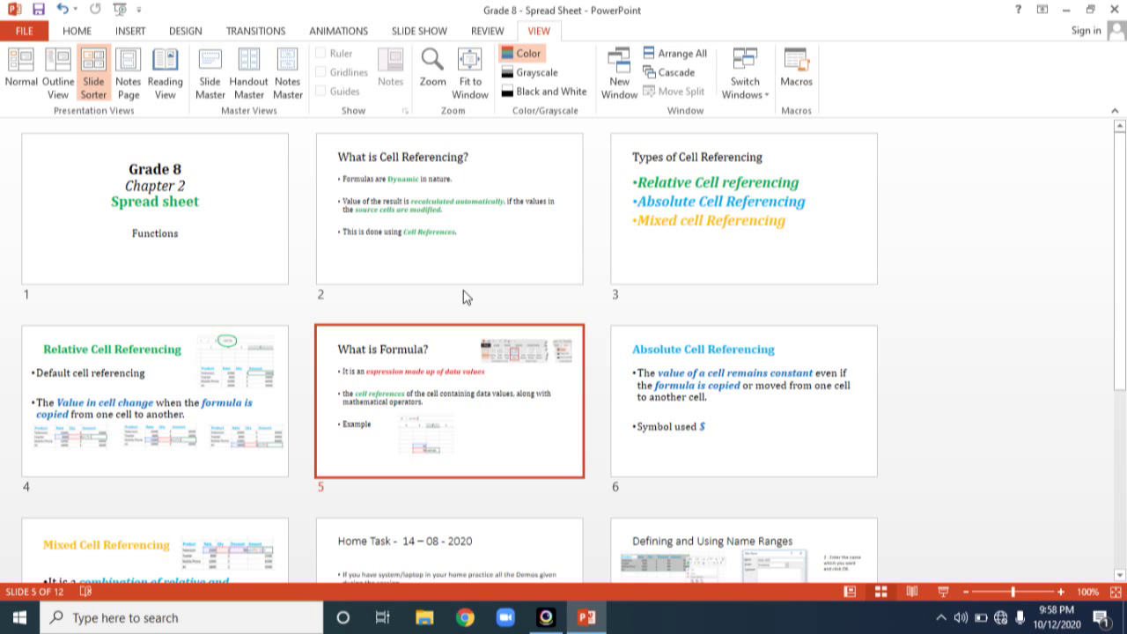
Step: Preview slides 1–4 in Reading View, stepping back once to slide 3, then exit
{"action": "left_click", "coordinate": [163, 95]}
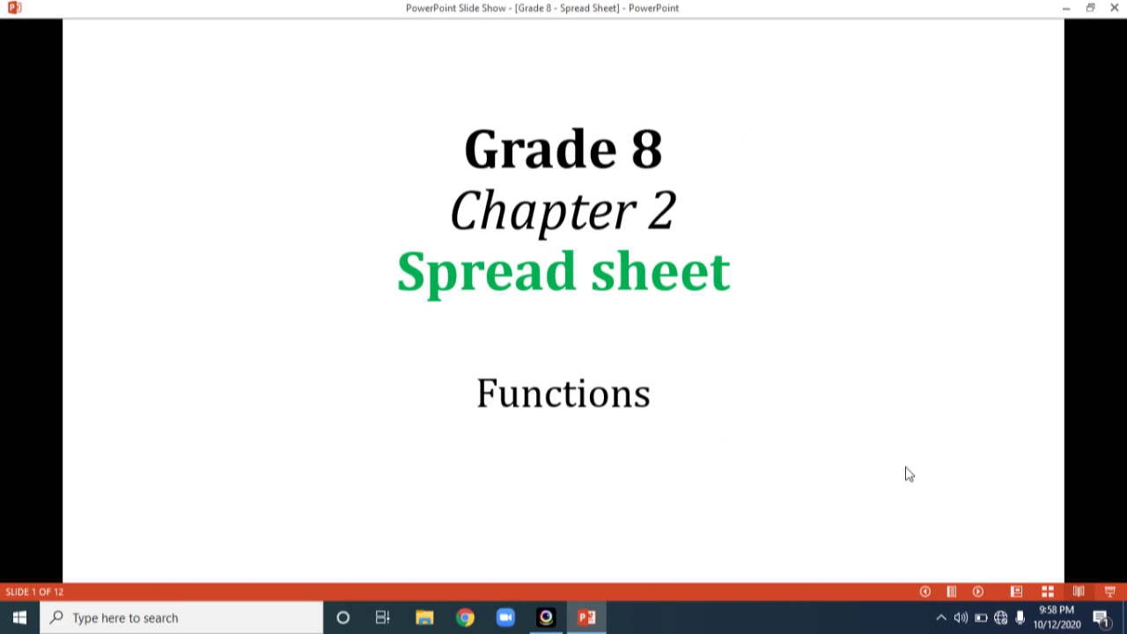
{"action": "left_click", "coordinate": [979, 592]}
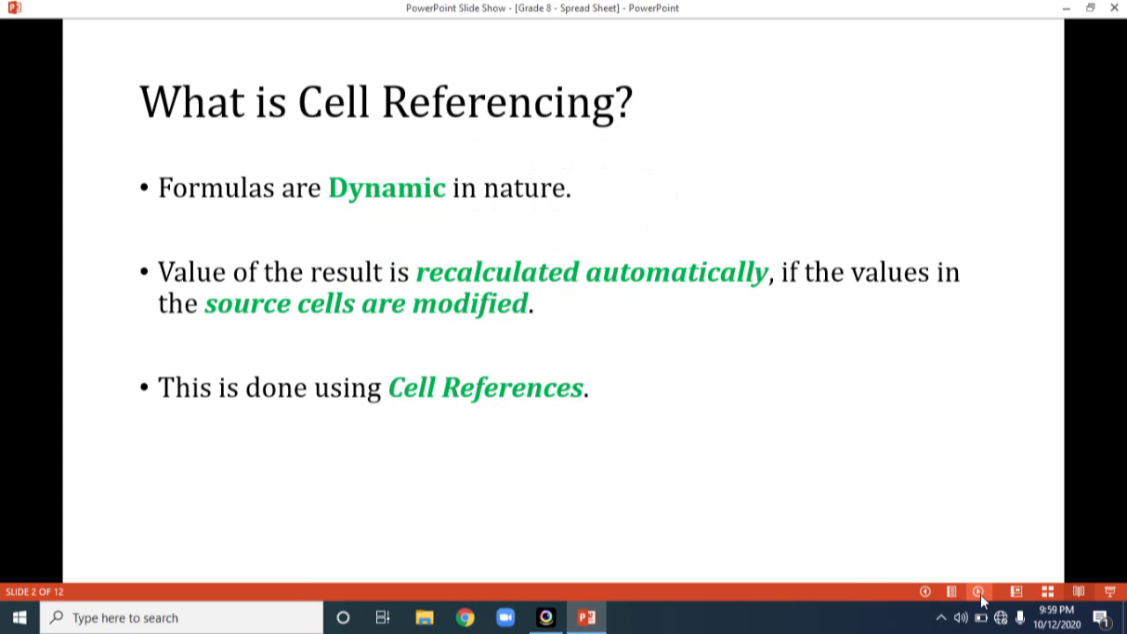
{"action": "left_click", "coordinate": [979, 593]}
{"action": "left_click", "coordinate": [979, 592]}
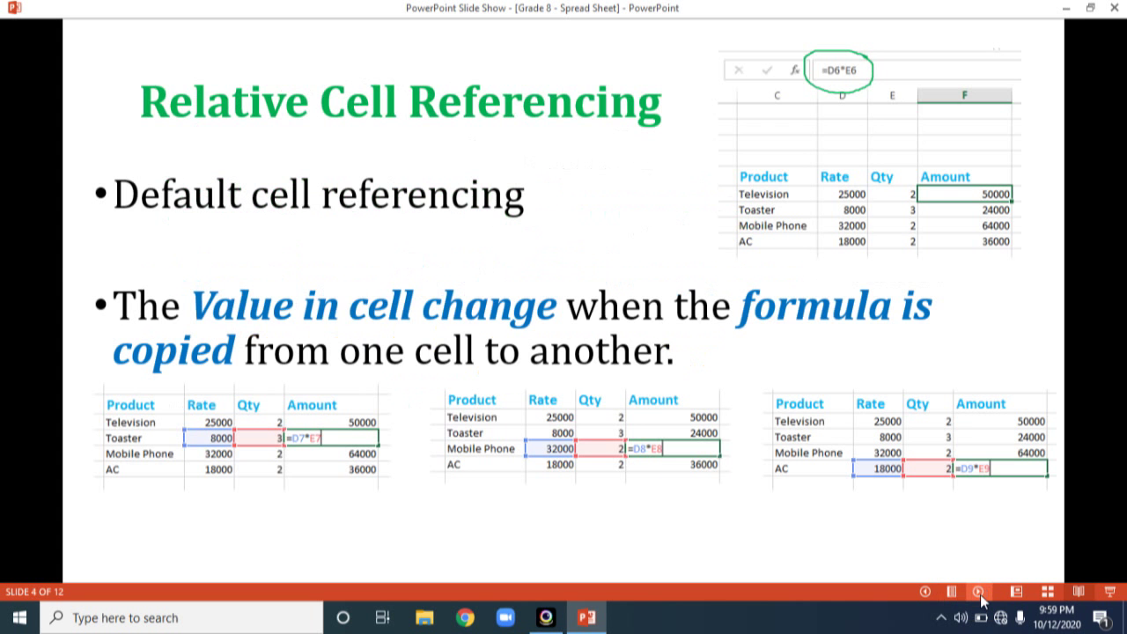
{"action": "left_click", "coordinate": [925, 593]}
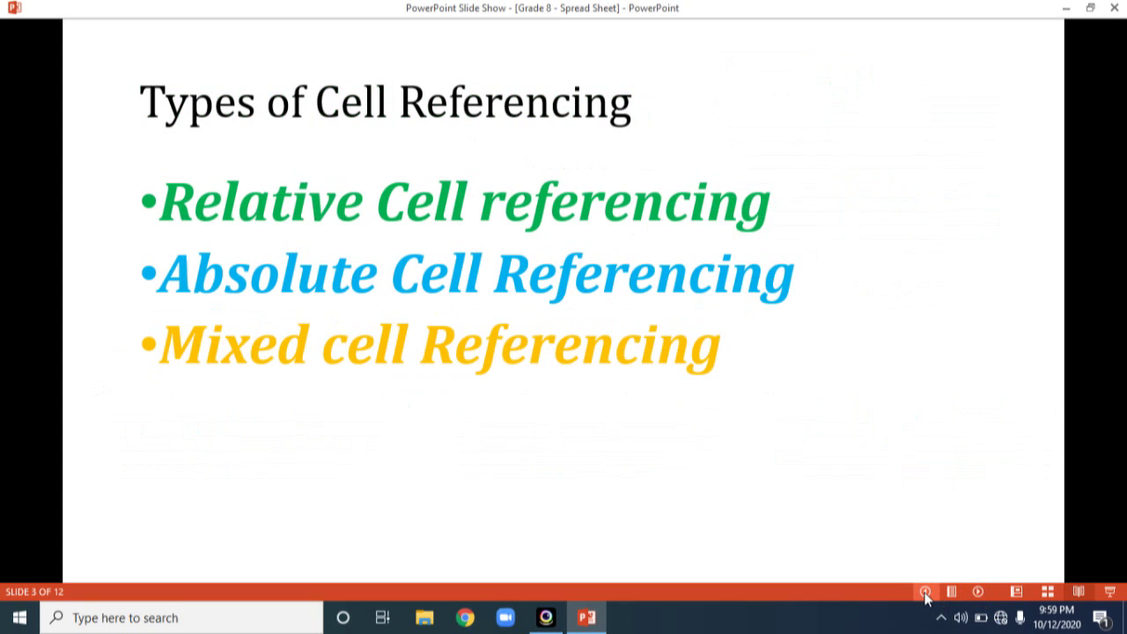
{"action": "left_click", "coordinate": [979, 592]}
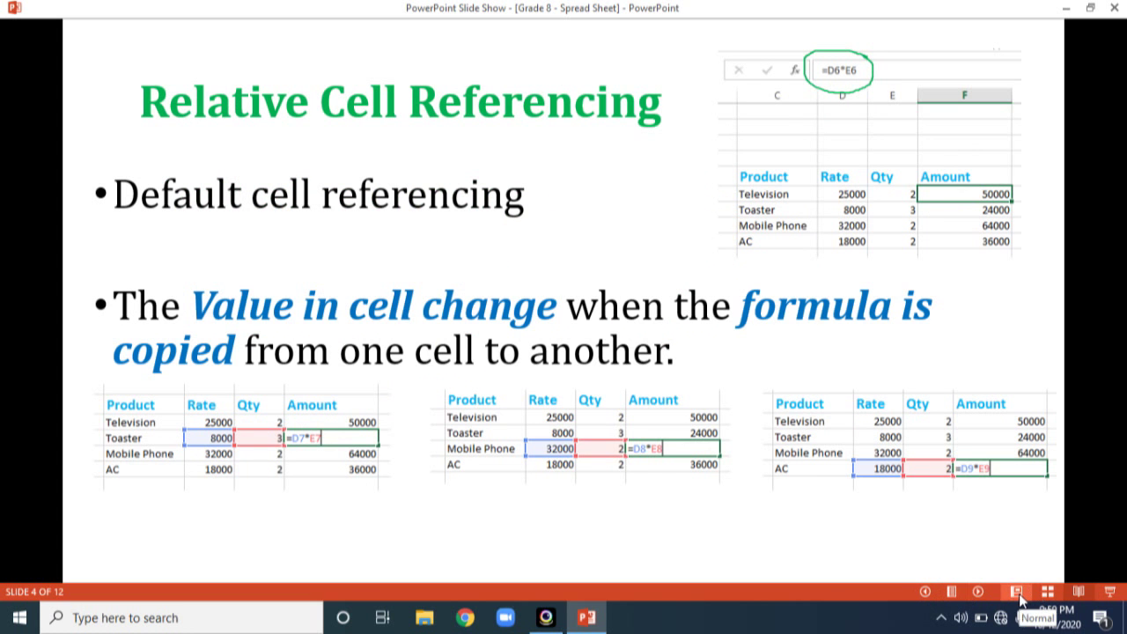
{"action": "left_click", "coordinate": [1016, 593]}
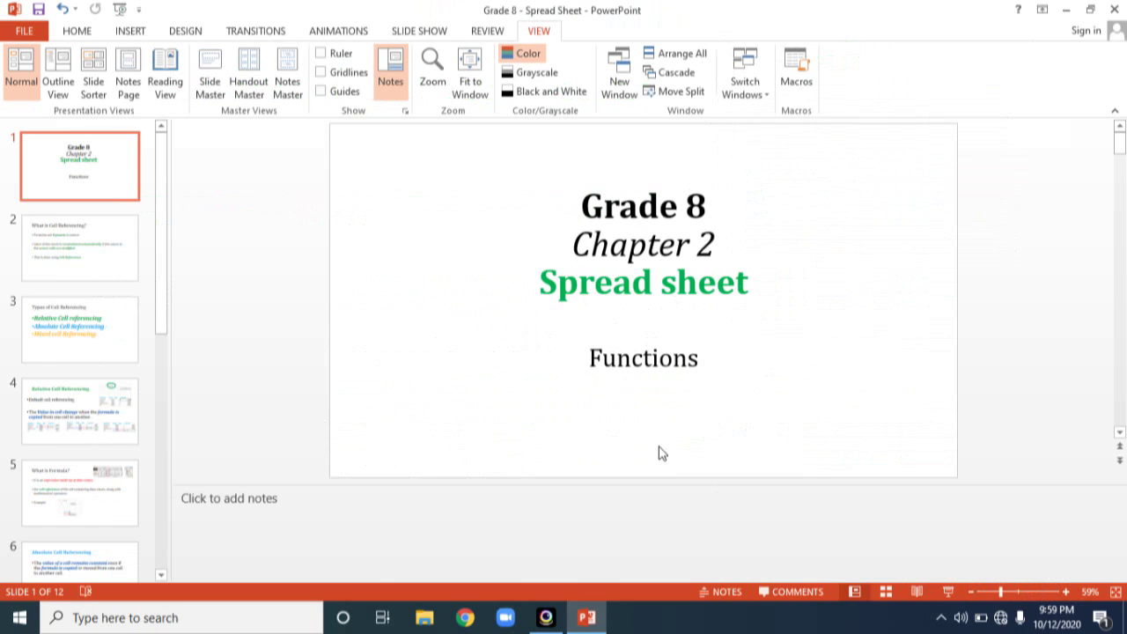
Step: Place the cursor in the title slide's heading text to edit it
{"action": "left_click", "coordinate": [608, 243]}
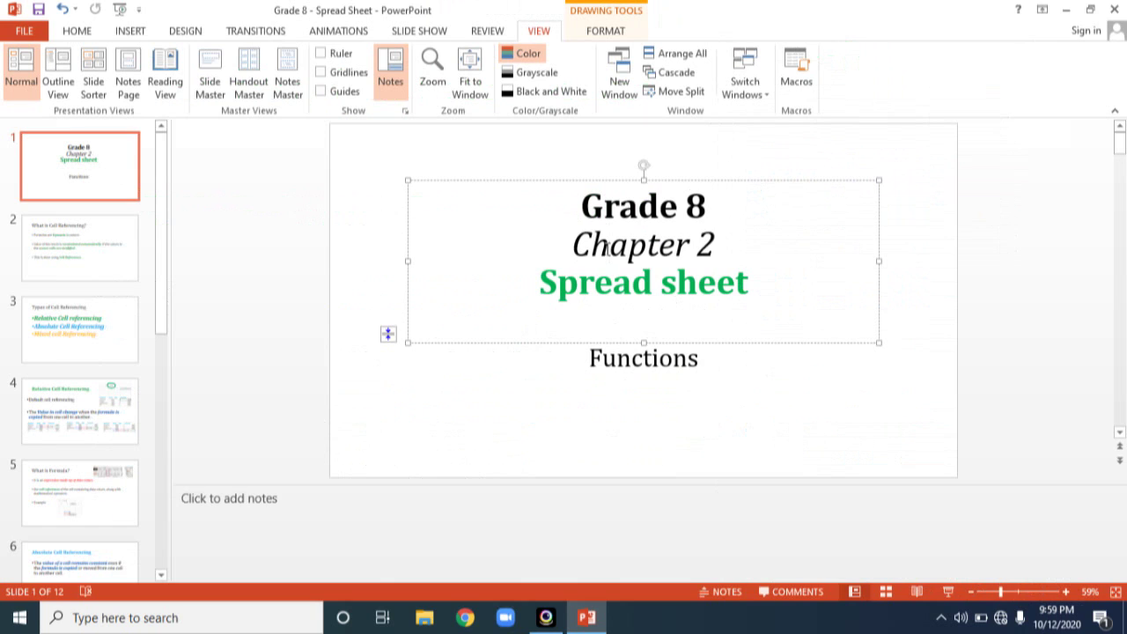